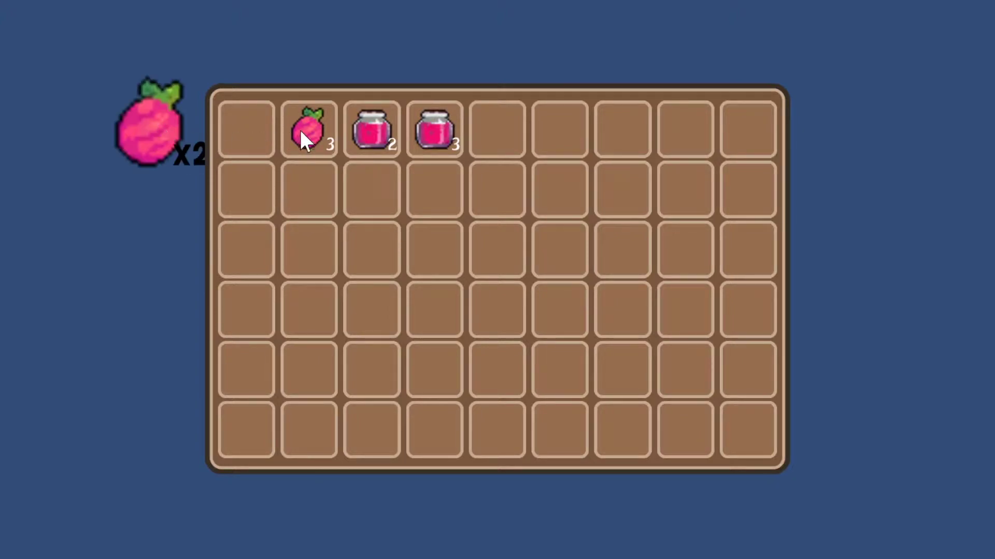
Drop the berry stack and the two-jar and three-jar stacks from the inventory into the world
{"action": "left_click_drag", "start_coordinate": [83, 224], "coordinate": [82, 226]}
{"action": "left_click_drag", "start_coordinate": [396, 136], "coordinate": [77, 311]}
{"action": "mouse_move", "coordinate": [437, 128]}
{"action": "left_mouse_down"}
{"action": "mouse_move", "coordinate": [86, 442]}
{"action": "mouse_move", "coordinate": [87, 402]}
{"action": "left_mouse_up"}
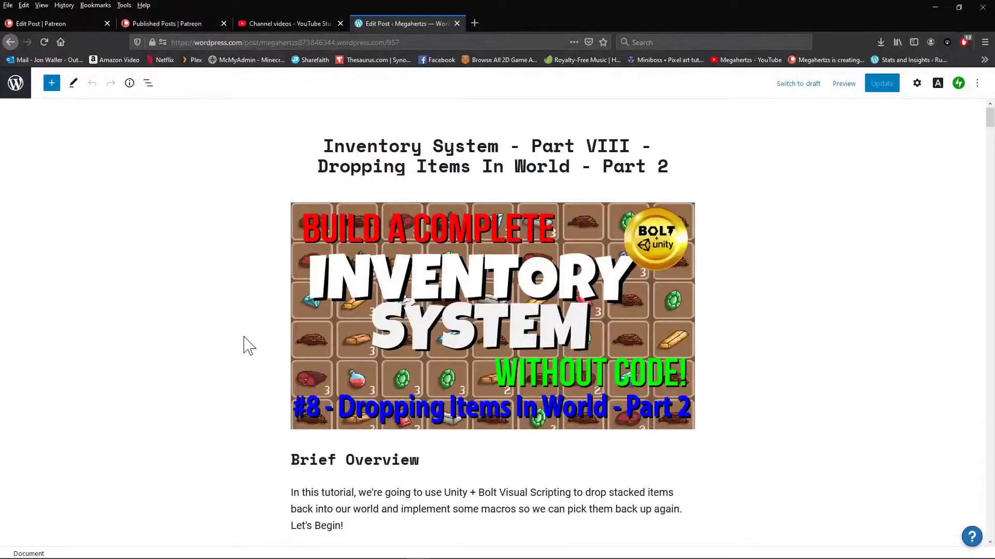
{"action": "scroll", "coordinate": [272, 344], "scroll_direction": "down", "scroll_amount": 1}
{"action": "scroll", "coordinate": [273, 344], "scroll_direction": "down", "scroll_amount": 1}
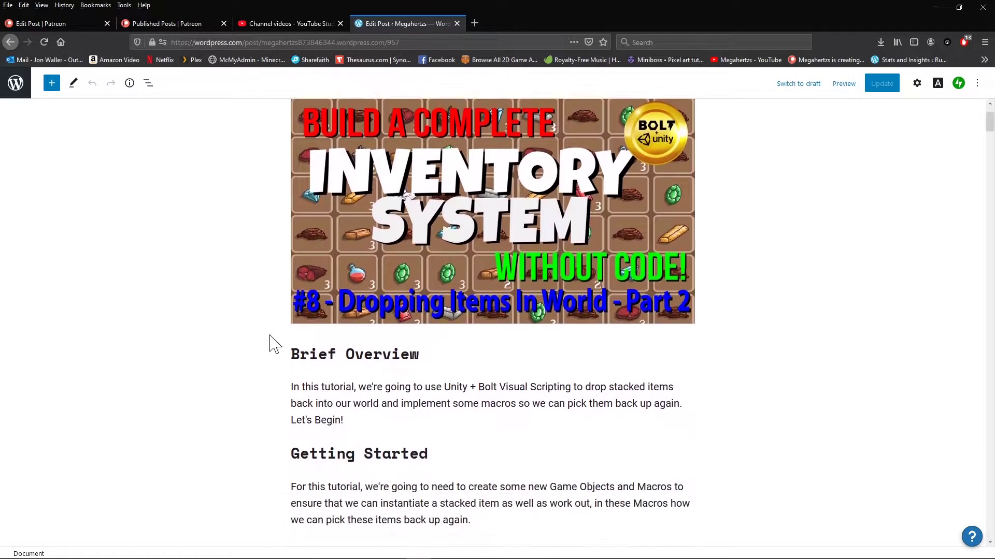
{"action": "scroll", "coordinate": [270, 341], "scroll_direction": "down", "scroll_amount": 2}
{"action": "scroll", "coordinate": [249, 338], "scroll_direction": "down", "scroll_amount": 1}
{"action": "scroll", "coordinate": [231, 337], "scroll_direction": "down", "scroll_amount": 2}
{"action": "scroll", "coordinate": [229, 335], "scroll_direction": "down", "scroll_amount": 2}
{"action": "scroll", "coordinate": [230, 336], "scroll_direction": "down", "scroll_amount": 2}
{"action": "scroll", "coordinate": [232, 338], "scroll_direction": "down", "scroll_amount": 3}
{"action": "scroll", "coordinate": [231, 338], "scroll_direction": "down", "scroll_amount": 4}
{"action": "scroll", "coordinate": [230, 338], "scroll_direction": "down", "scroll_amount": 5}
{"action": "scroll", "coordinate": [231, 338], "scroll_direction": "down", "scroll_amount": 1}
{"action": "scroll", "coordinate": [231, 338], "scroll_direction": "down", "scroll_amount": 6}
{"action": "scroll", "coordinate": [230, 334], "scroll_direction": "down", "scroll_amount": 3}
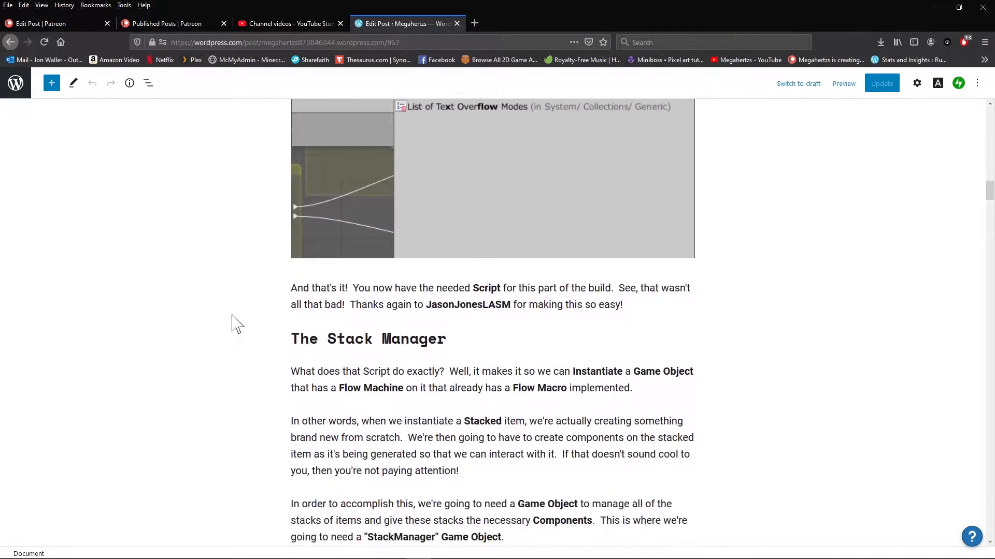
{"action": "scroll", "coordinate": [232, 326], "scroll_direction": "down", "scroll_amount": 8}
{"action": "scroll", "coordinate": [232, 325], "scroll_direction": "down", "scroll_amount": 4}
{"action": "scroll", "coordinate": [234, 325], "scroll_direction": "down", "scroll_amount": 5}
{"action": "scroll", "coordinate": [235, 324], "scroll_direction": "down", "scroll_amount": 3}
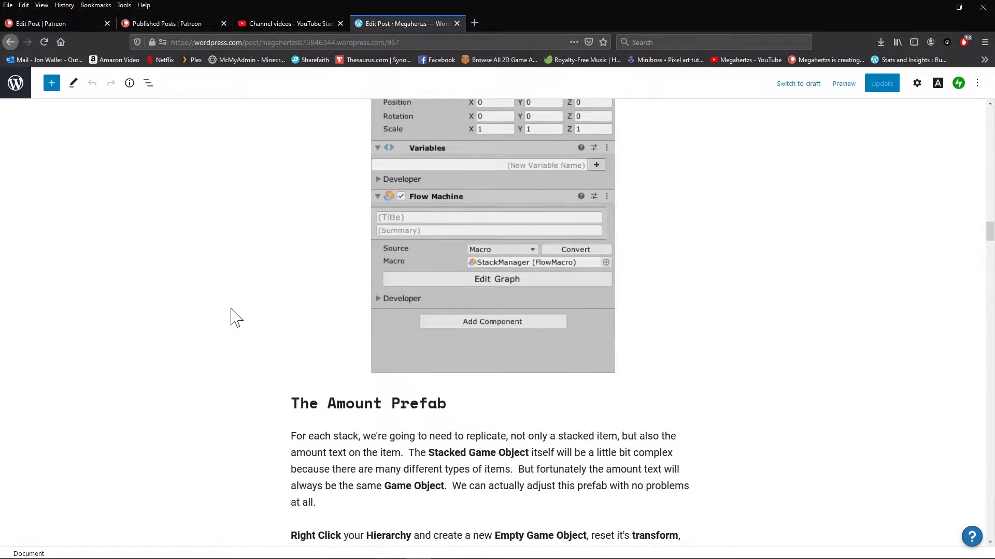
{"action": "scroll", "coordinate": [234, 321], "scroll_direction": "down", "scroll_amount": 5}
{"action": "scroll", "coordinate": [234, 319], "scroll_direction": "down", "scroll_amount": 5}
{"action": "scroll", "coordinate": [236, 317], "scroll_direction": "down", "scroll_amount": 2}
{"action": "scroll", "coordinate": [236, 316], "scroll_direction": "down", "scroll_amount": 8}
{"action": "scroll", "coordinate": [236, 315], "scroll_direction": "down", "scroll_amount": 7}
{"action": "scroll", "coordinate": [236, 313], "scroll_direction": "down", "scroll_amount": 6}
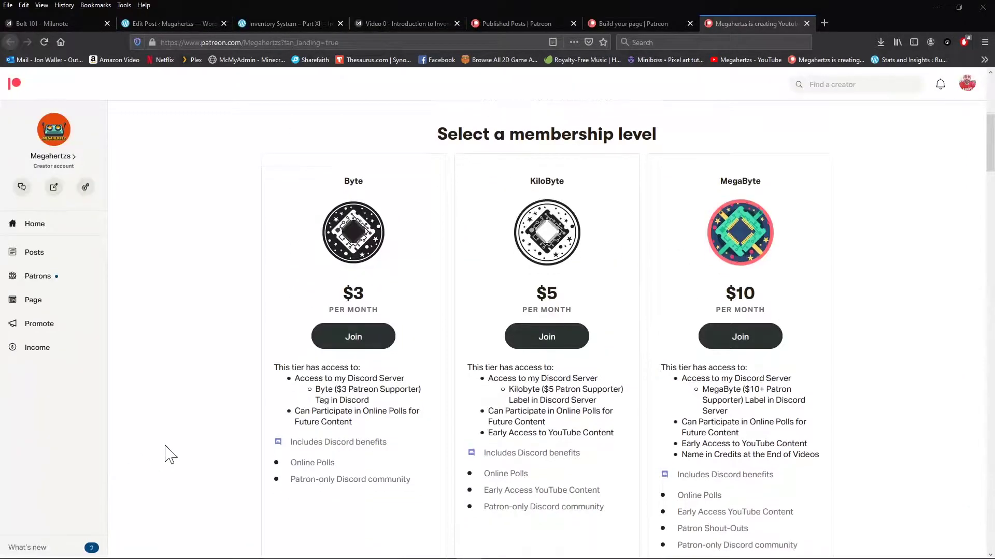
{"action": "scroll", "coordinate": [167, 452], "scroll_direction": "down", "scroll_amount": 2}
{"action": "scroll", "coordinate": [170, 455], "scroll_direction": "down", "scroll_amount": 3}
{"action": "scroll", "coordinate": [167, 456], "scroll_direction": "down", "scroll_amount": 3}
{"action": "scroll", "coordinate": [167, 453], "scroll_direction": "down", "scroll_amount": 1}
{"action": "scroll", "coordinate": [223, 447], "scroll_direction": "down", "scroll_amount": 2}
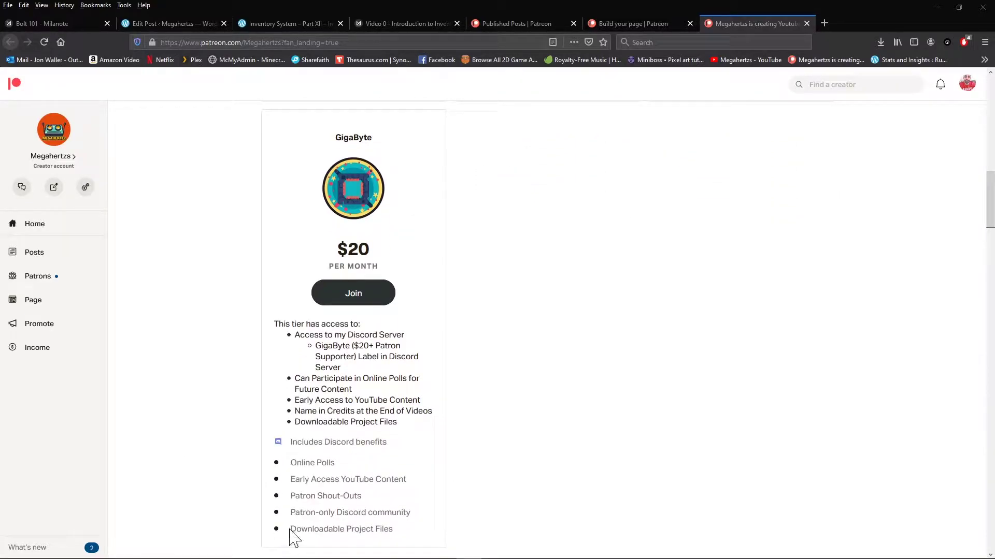
{"action": "left_click_drag", "start_coordinate": [290, 529], "coordinate": [403, 536]}
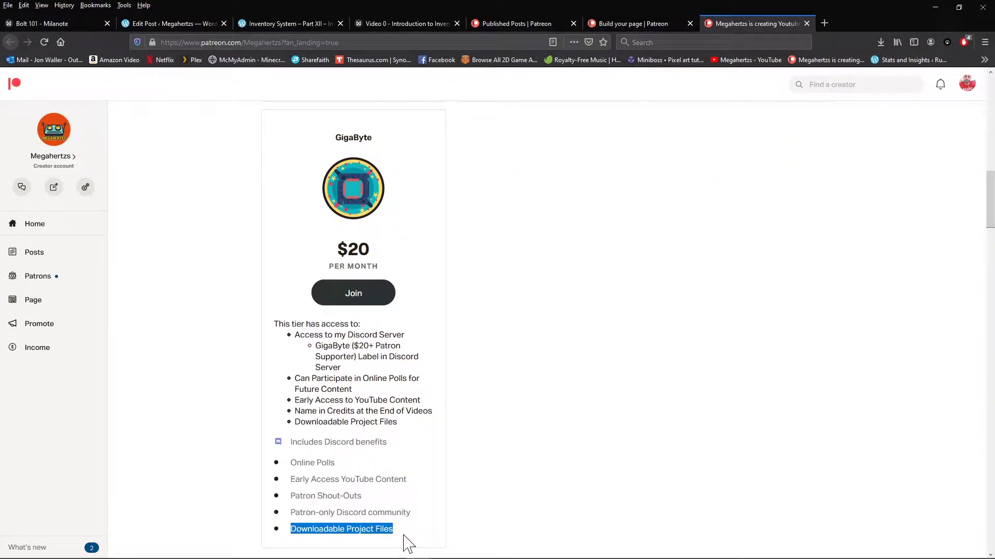
{"action": "left_click", "coordinate": [403, 535]}
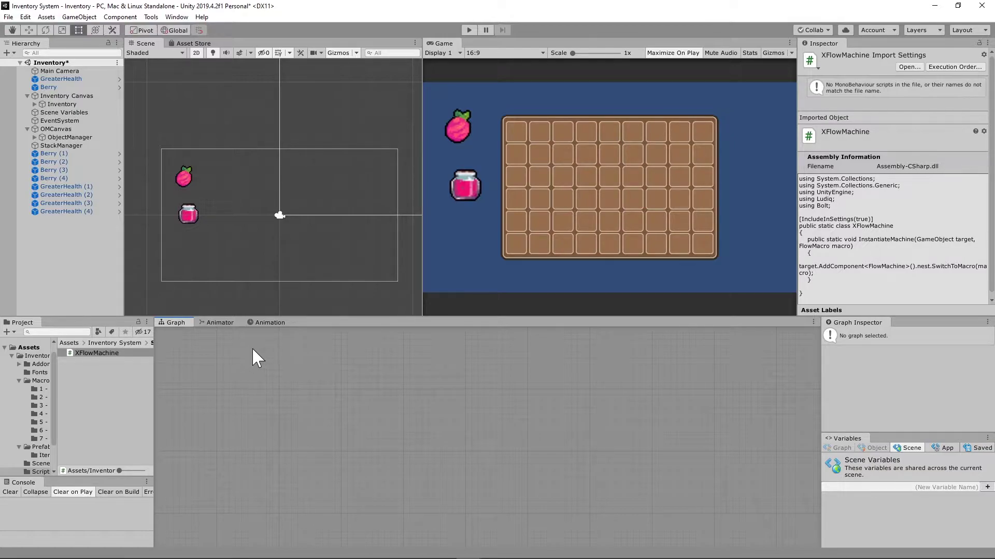
Switch to the published Part VIII tutorial in Firefox and scroll down to its Needed Script section
{"action": "key", "text": "alt+Tab"}
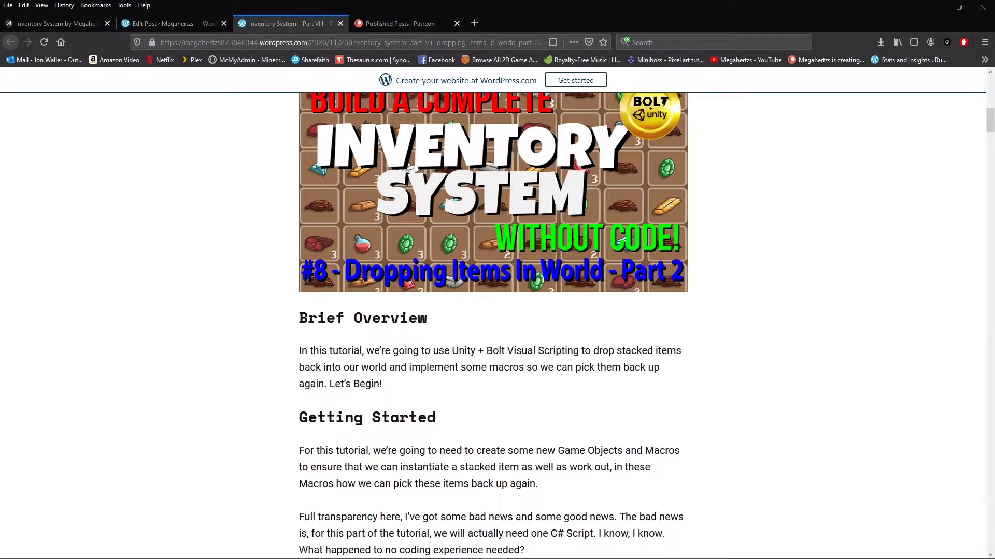
{"action": "scroll", "coordinate": [470, 258], "scroll_direction": "down", "scroll_amount": 1}
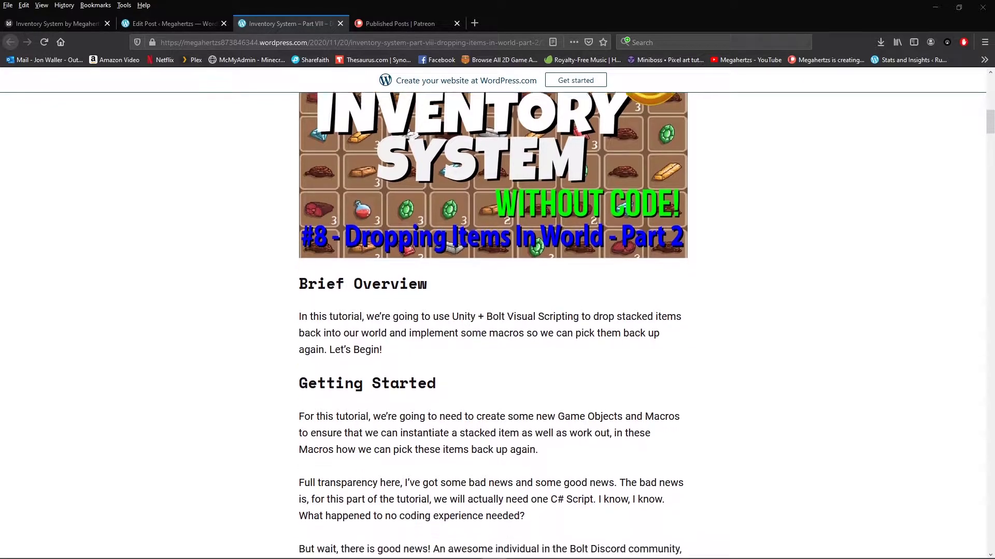
{"action": "scroll", "coordinate": [466, 280], "scroll_direction": "down", "scroll_amount": 3}
{"action": "scroll", "coordinate": [461, 311], "scroll_direction": "down", "scroll_amount": 3}
{"action": "scroll", "coordinate": [457, 332], "scroll_direction": "down", "scroll_amount": 1}
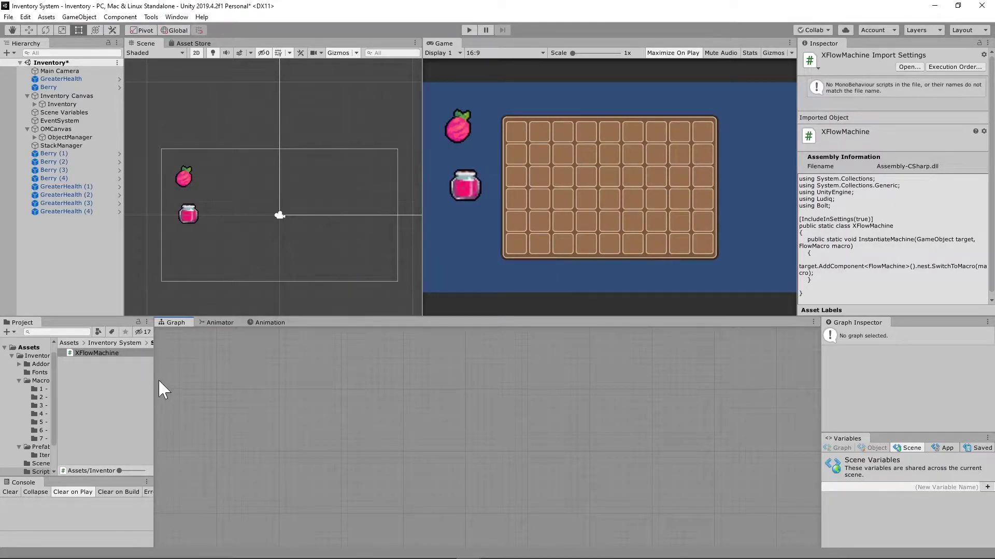
Widen the Project panel and open the Inventory System's Scripts folder
{"action": "left_click_drag", "start_coordinate": [154, 373], "coordinate": [233, 369]}
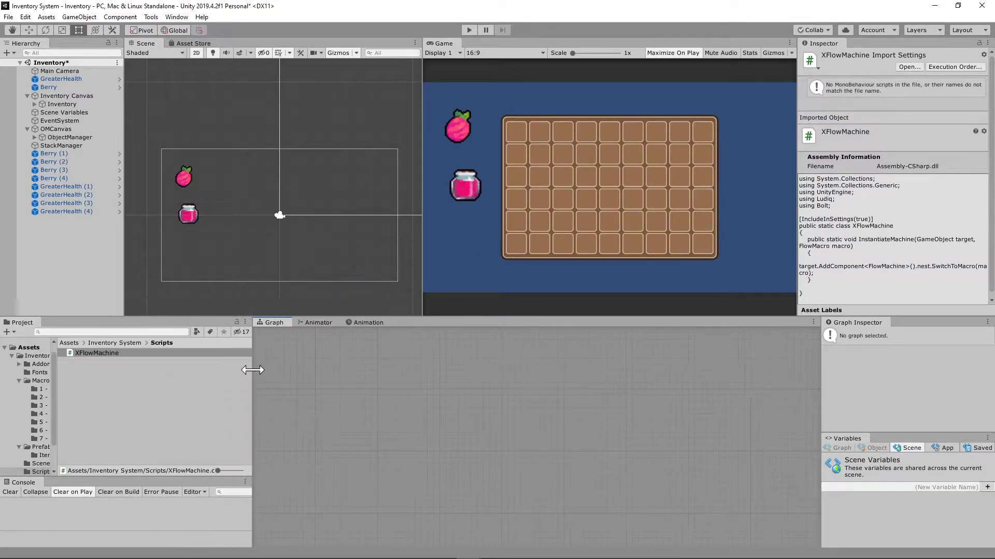
{"action": "left_click", "coordinate": [115, 343]}
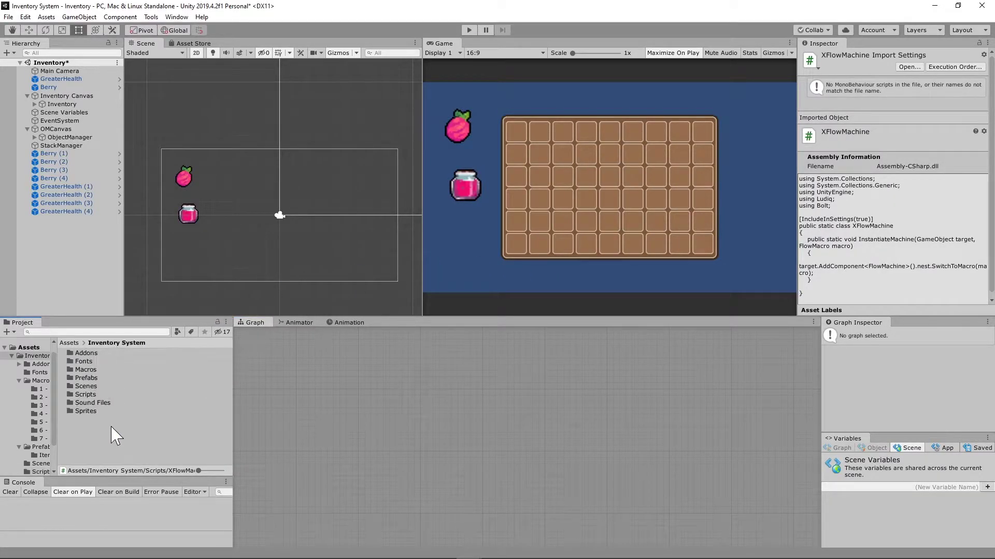
{"action": "double_click", "coordinate": [77, 394]}
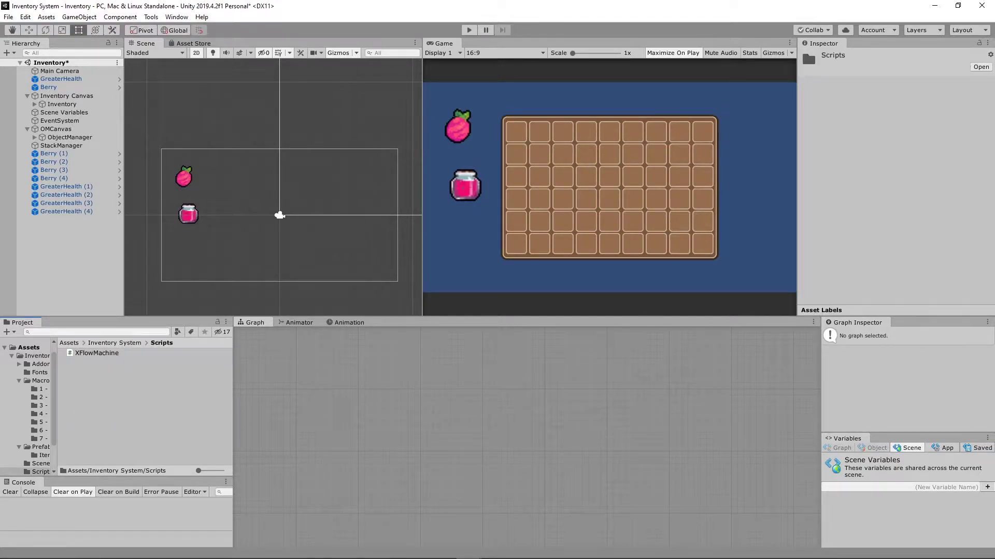
Launch Bolt's Unit Options Wizard and advance to the Type Options page
{"action": "left_click", "coordinate": [148, 19]}
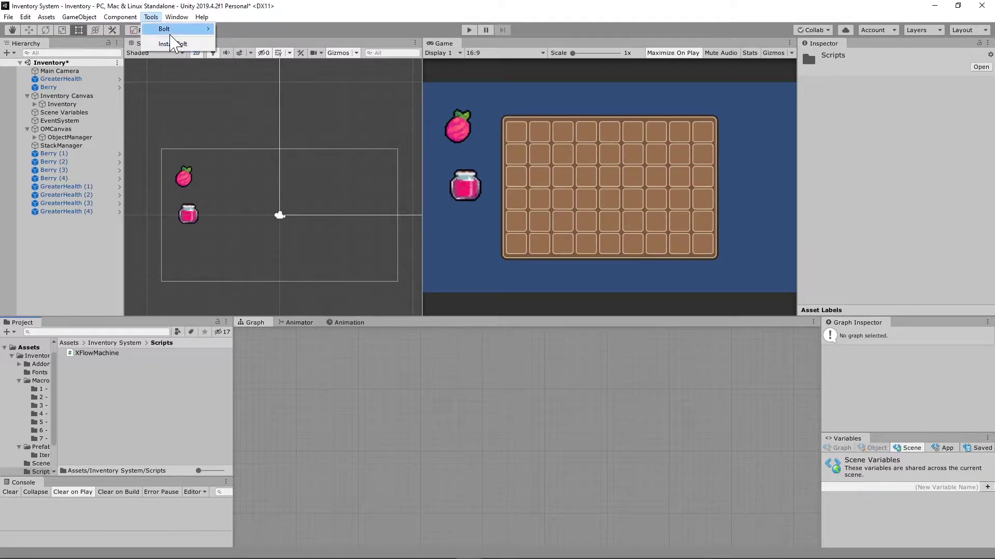
{"action": "mouse_move", "coordinate": [164, 29]}
{"action": "left_click", "coordinate": [259, 97]}
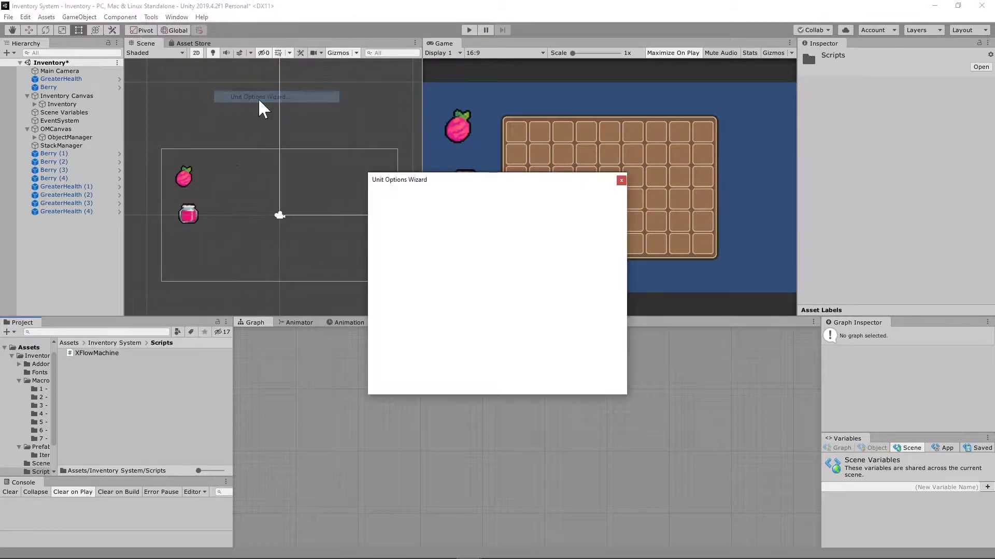
{"action": "scroll", "coordinate": [570, 325], "scroll_direction": "down", "scroll_amount": 2}
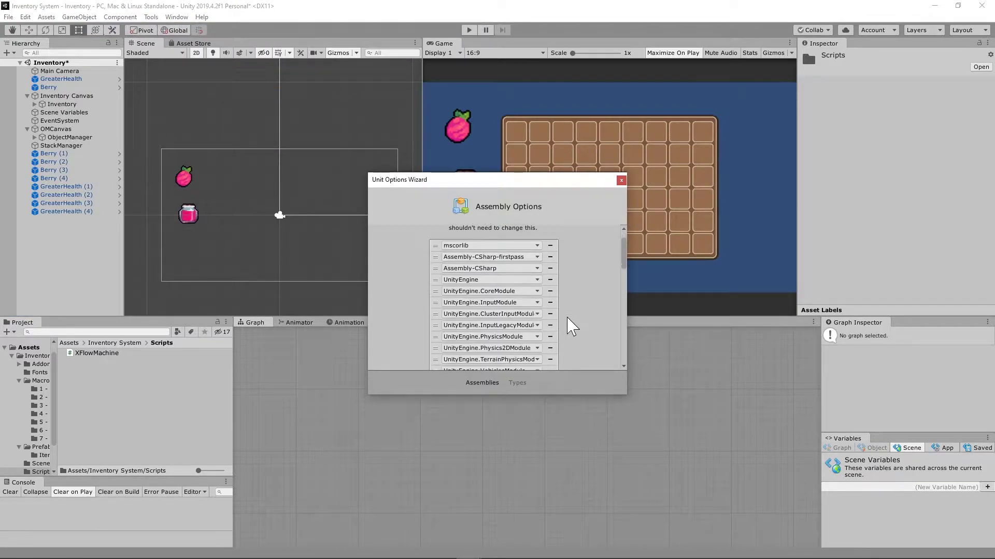
{"action": "scroll", "coordinate": [569, 325], "scroll_direction": "down", "scroll_amount": 4}
{"action": "scroll", "coordinate": [570, 325], "scroll_direction": "down", "scroll_amount": 4}
{"action": "scroll", "coordinate": [570, 325], "scroll_direction": "down", "scroll_amount": 3}
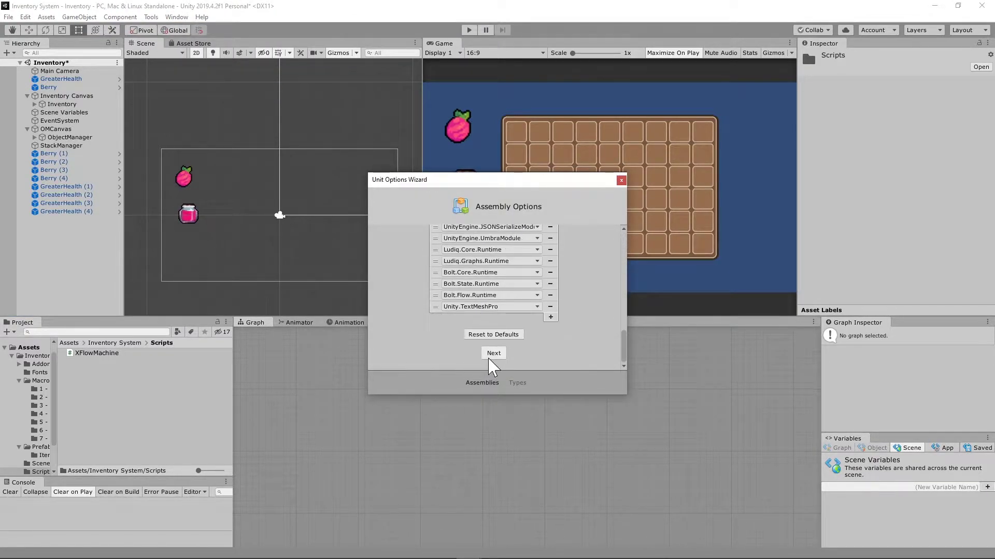
{"action": "left_click", "coordinate": [489, 356]}
Add X Flow Machine to the type options, remove the duplicate entry, and generate units
{"action": "scroll", "coordinate": [550, 283], "scroll_direction": "down", "scroll_amount": 4}
{"action": "scroll", "coordinate": [551, 282], "scroll_direction": "down", "scroll_amount": 5}
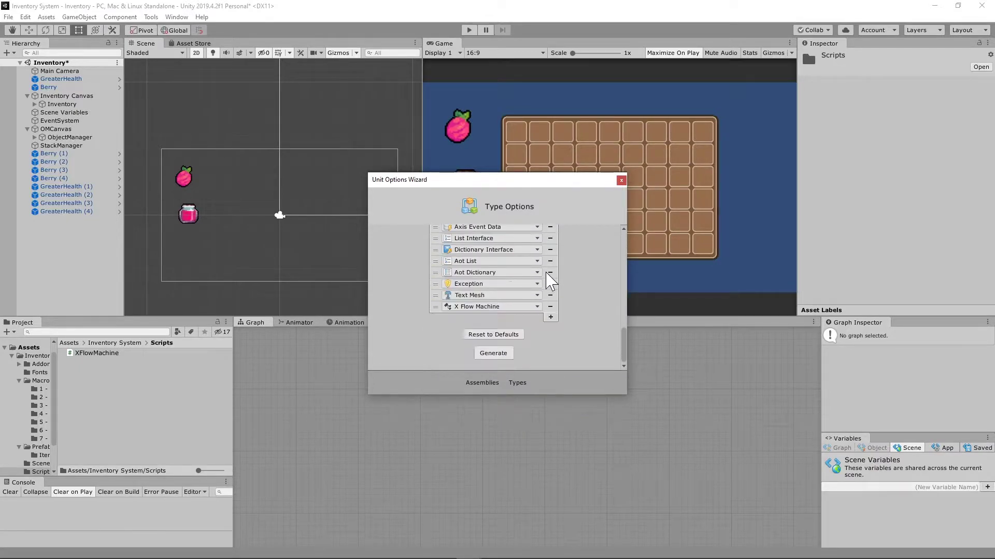
{"action": "left_click", "coordinate": [551, 317]}
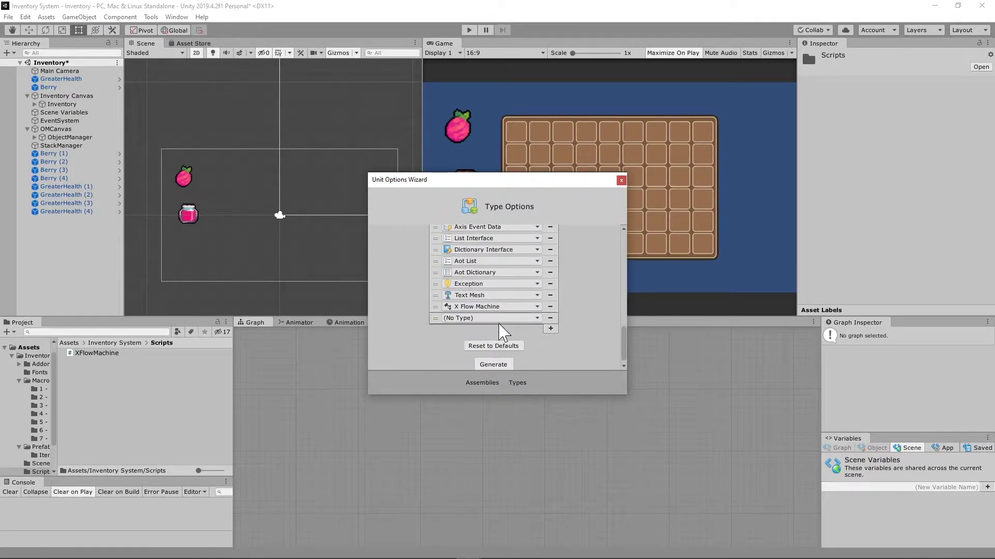
{"action": "left_click", "coordinate": [505, 318]}
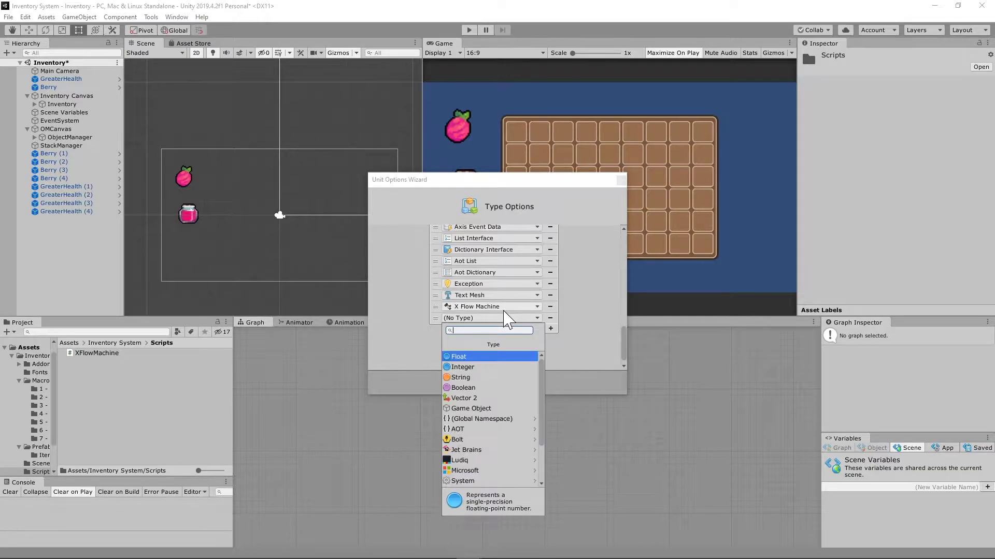
{"action": "type", "text": "XFlow"}
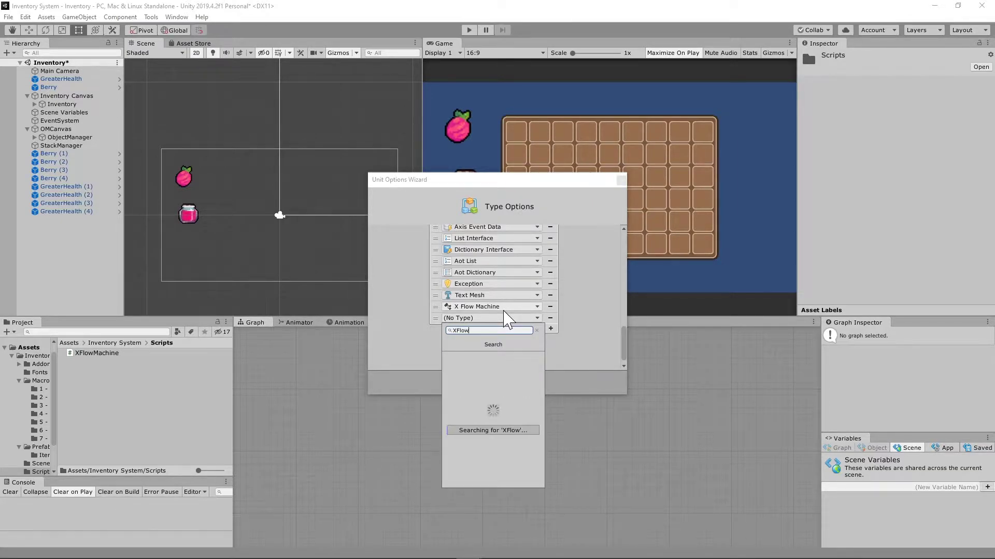
{"action": "left_click", "coordinate": [470, 358]}
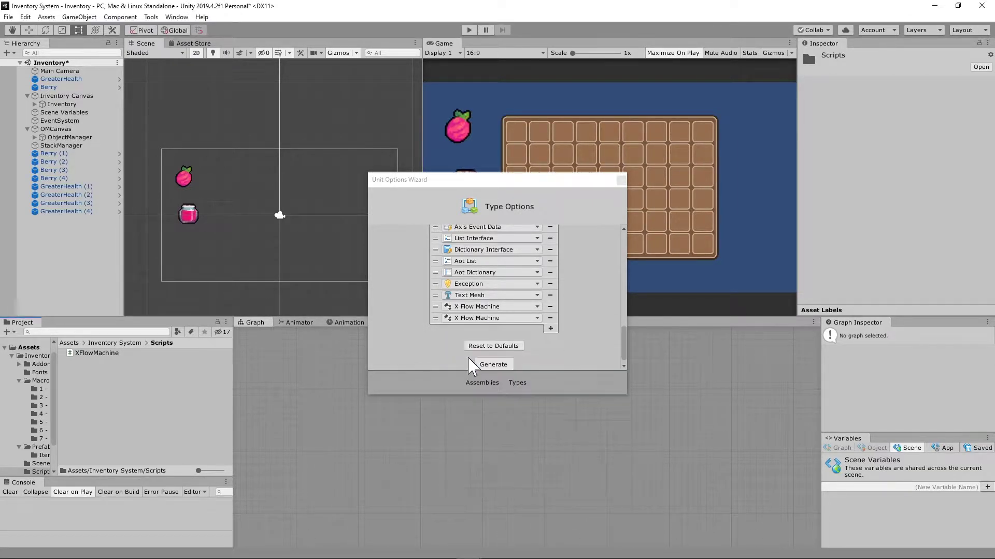
{"action": "left_click", "coordinate": [550, 318]}
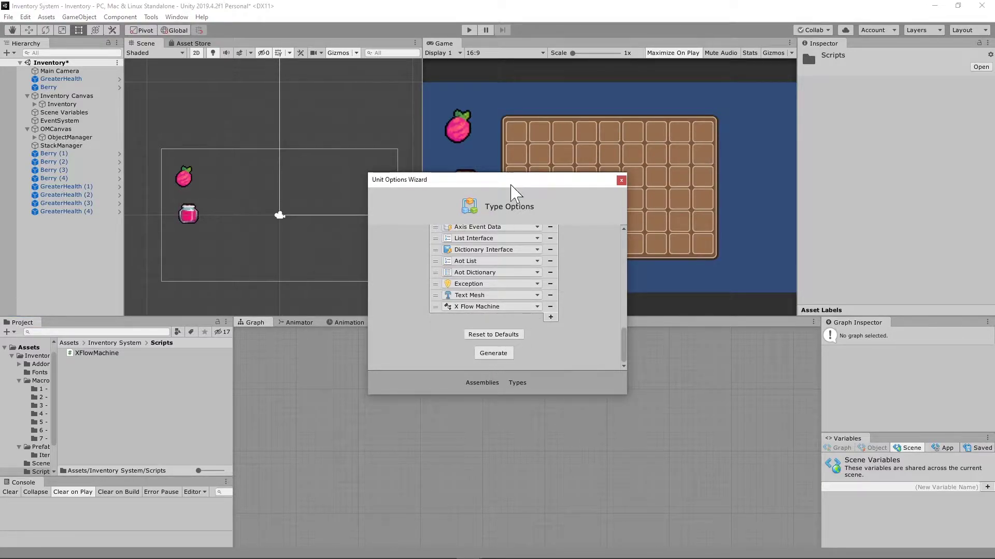
{"action": "left_click", "coordinate": [488, 355]}
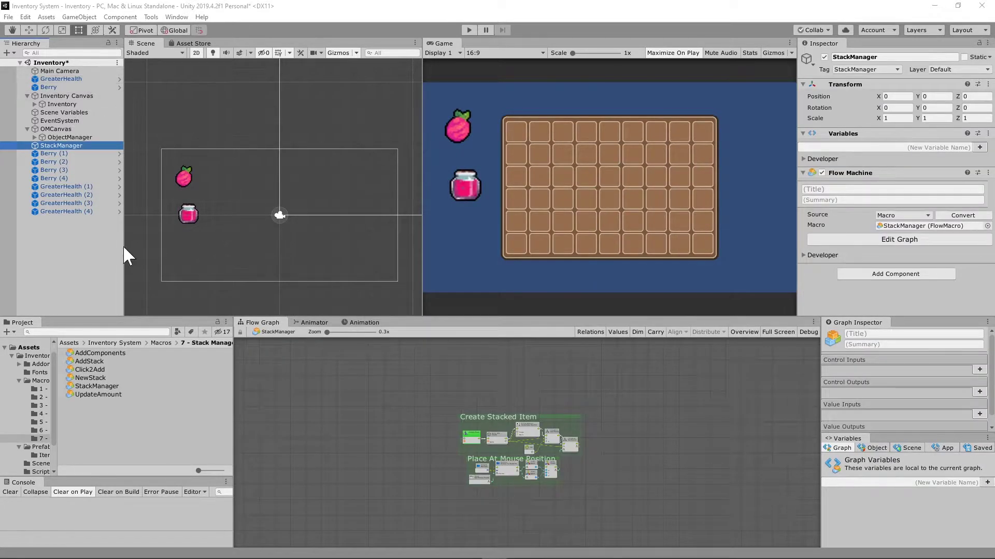
Select StackManager and review the project's tags in Tags & Layers
{"action": "right_click", "coordinate": [68, 239]}
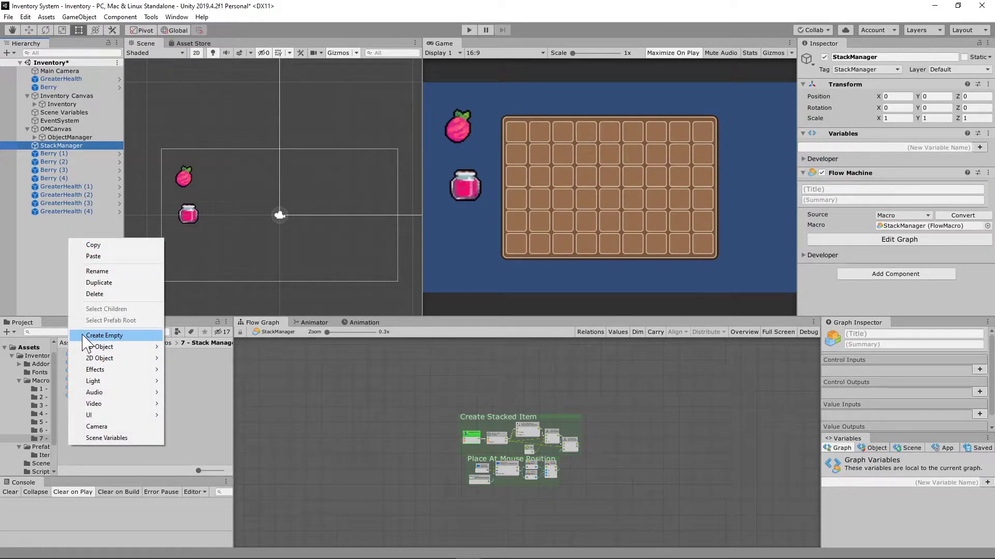
{"action": "left_click", "coordinate": [8, 252]}
{"action": "left_click", "coordinate": [59, 147]}
{"action": "left_click", "coordinate": [868, 69]}
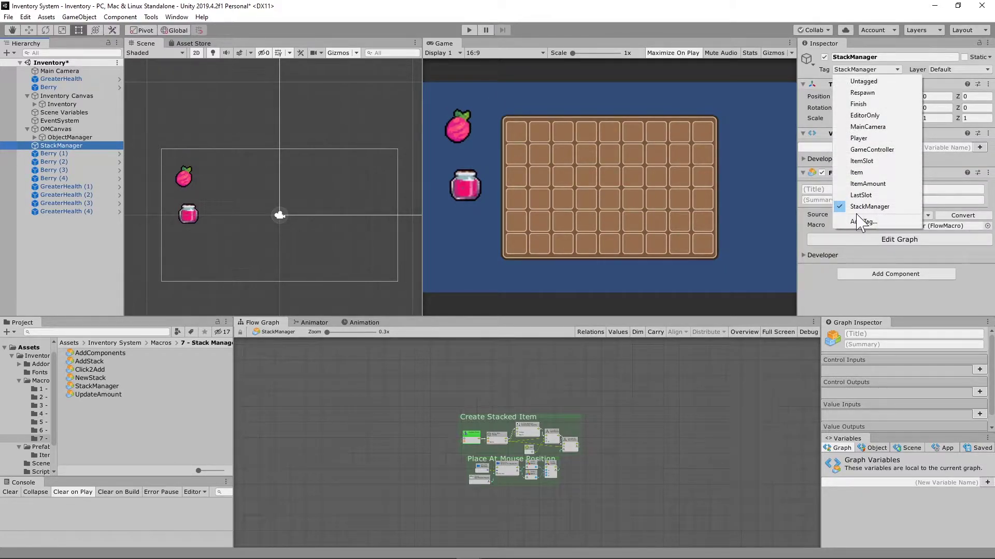
{"action": "left_click", "coordinate": [873, 222]}
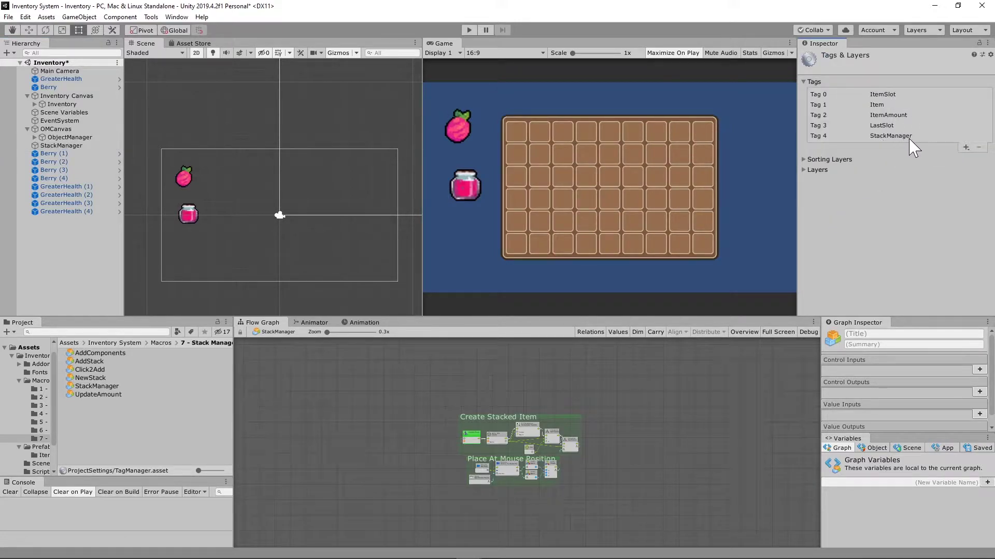
Set StackManager's tag to StackManager and reset its Transform to defaults
{"action": "left_click", "coordinate": [74, 146]}
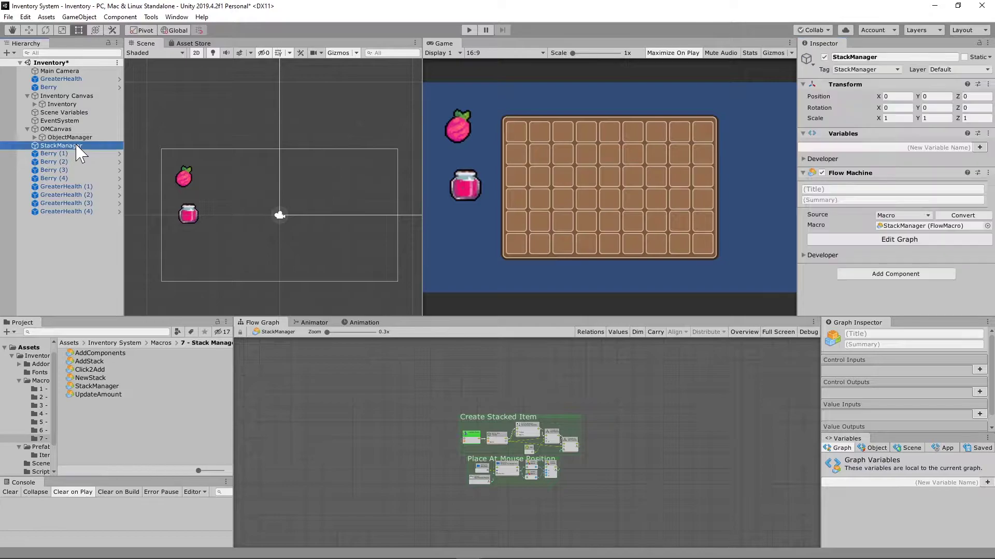
{"action": "left_click", "coordinate": [897, 70]}
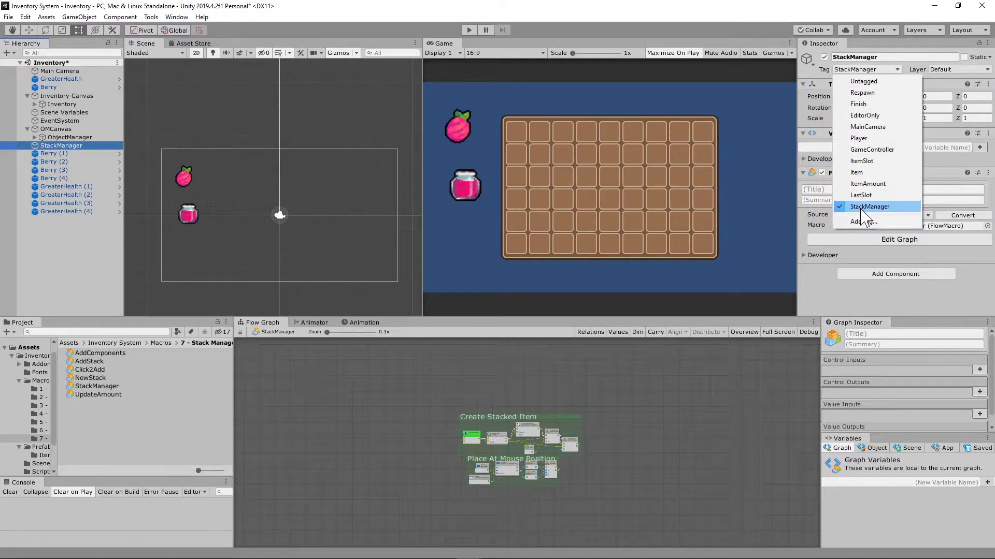
{"action": "left_click", "coordinate": [862, 207]}
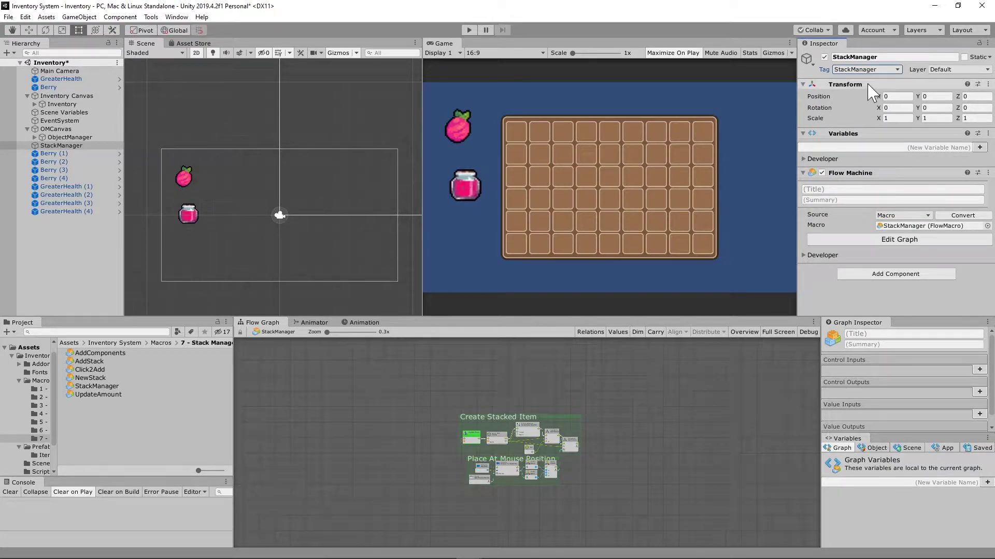
{"action": "right_click", "coordinate": [892, 88]}
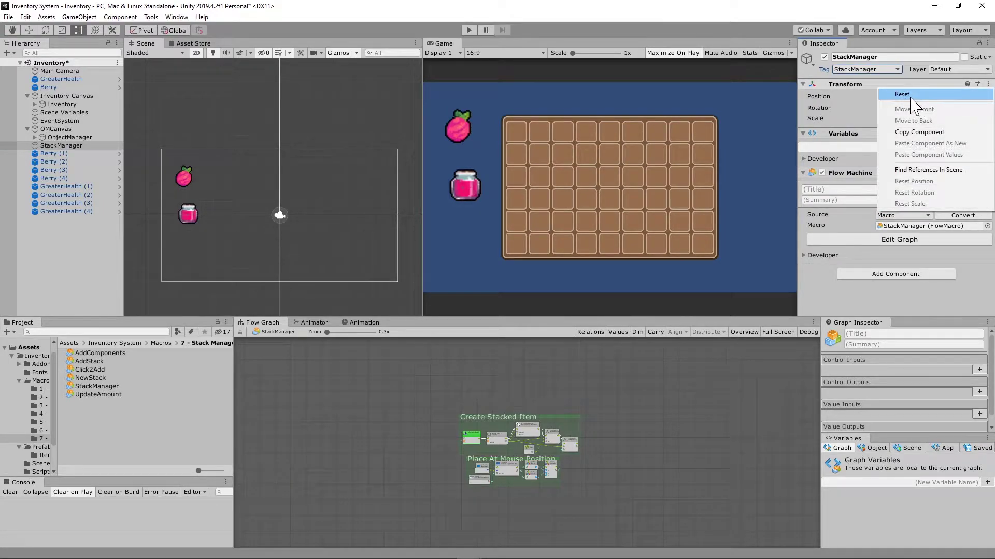
{"action": "left_click", "coordinate": [911, 96]}
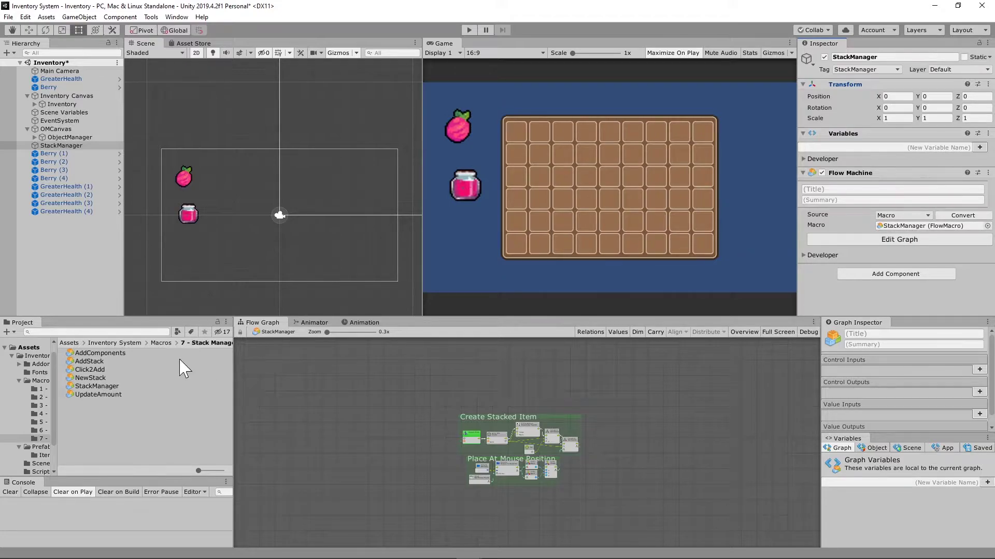
Navigate the Project panel into the Macros > 7 - Stack Manager folder
{"action": "left_click", "coordinate": [161, 343]}
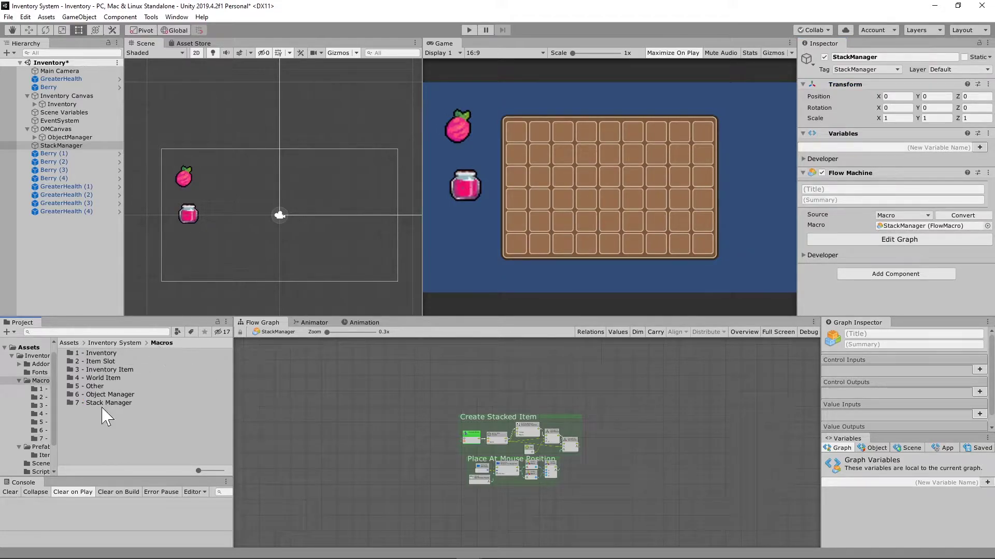
{"action": "right_click", "coordinate": [100, 425]}
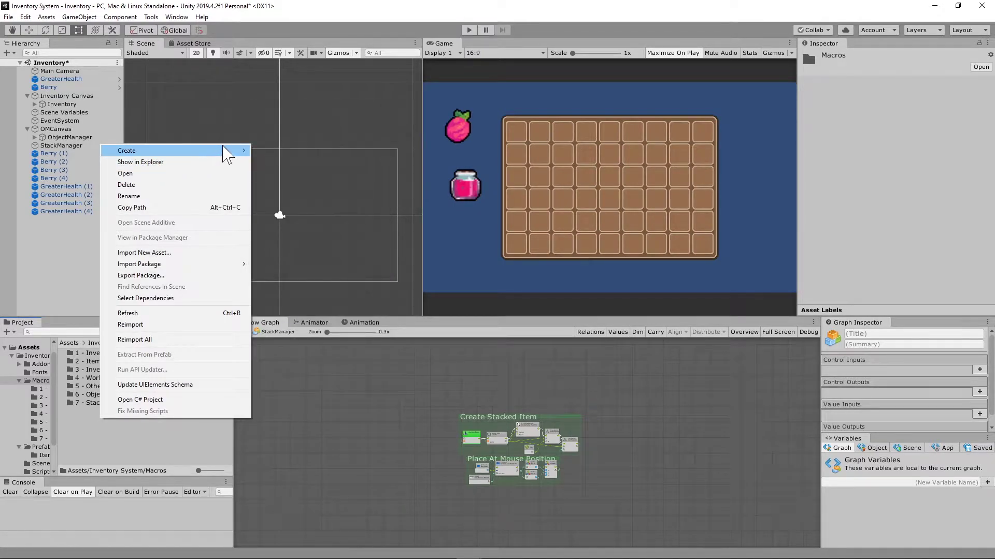
{"action": "left_click", "coordinate": [126, 432]}
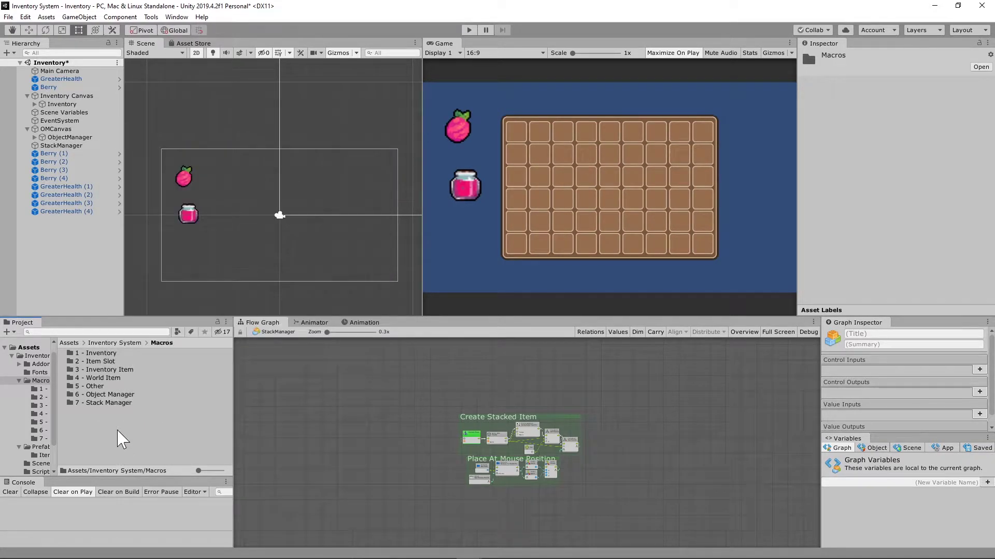
{"action": "double_click", "coordinate": [93, 403]}
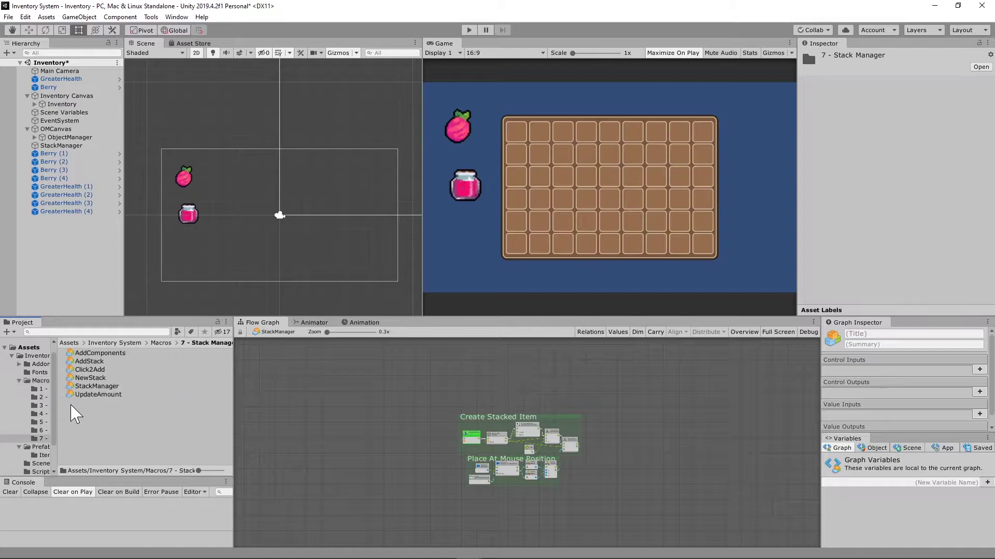
{"action": "right_click", "coordinate": [112, 427]}
{"action": "mouse_move", "coordinate": [280, 110]}
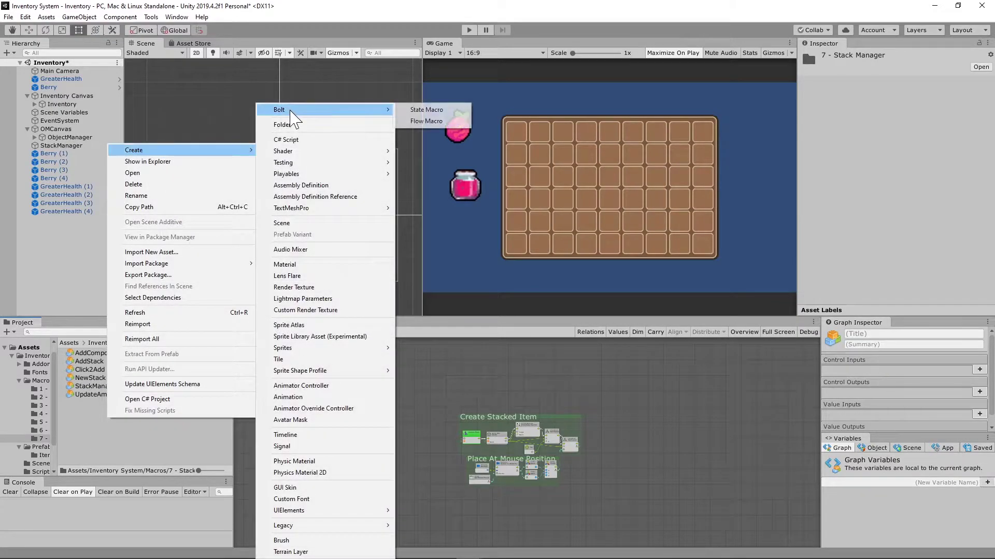
{"action": "left_click", "coordinate": [108, 454]}
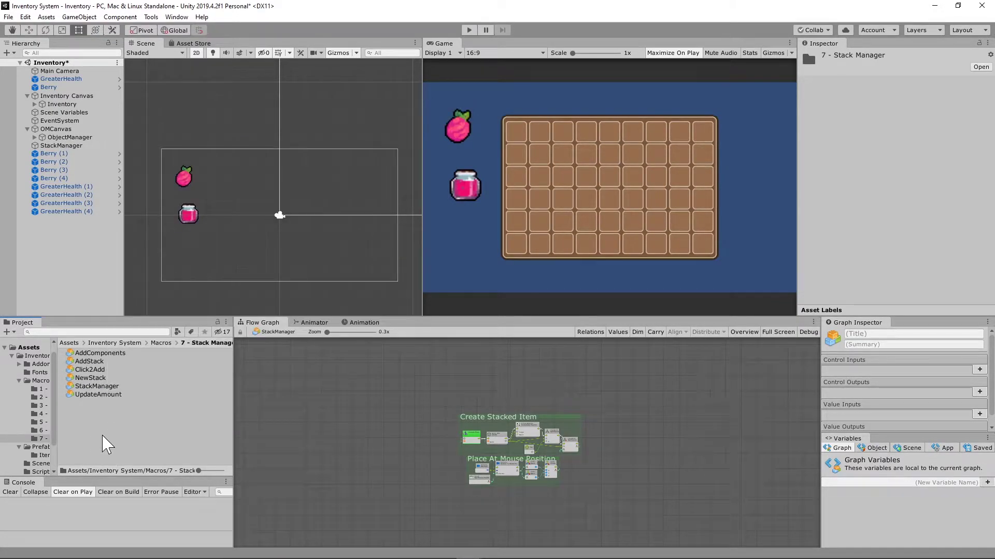
Assign the StackManager Flow Macro to the StackManager object
{"action": "left_click", "coordinate": [91, 387]}
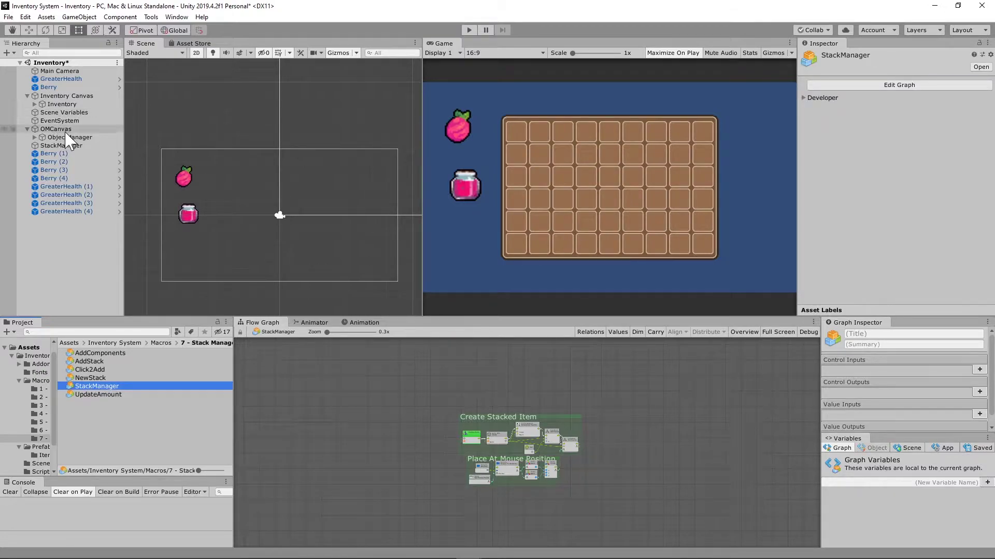
{"action": "left_click", "coordinate": [67, 146]}
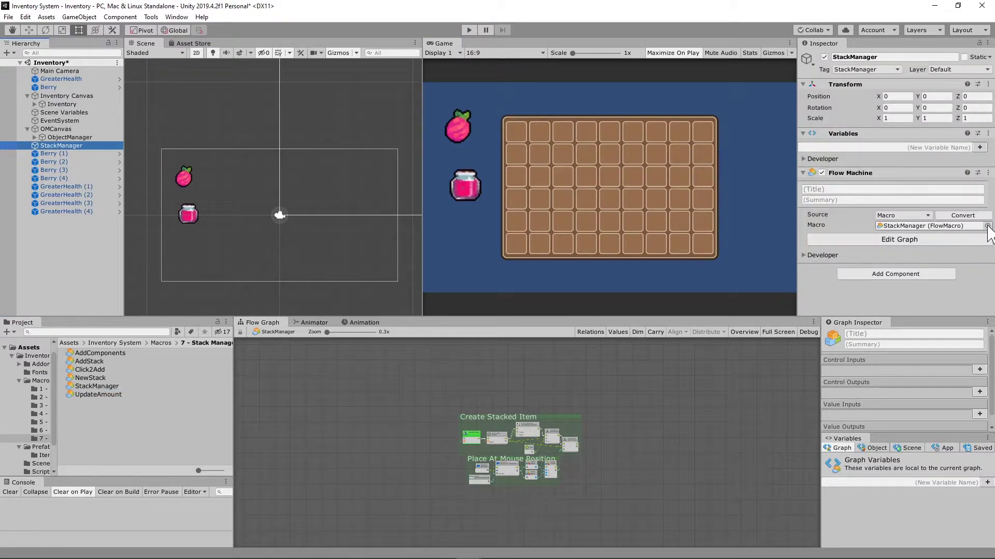
{"action": "left_click", "coordinate": [988, 227]}
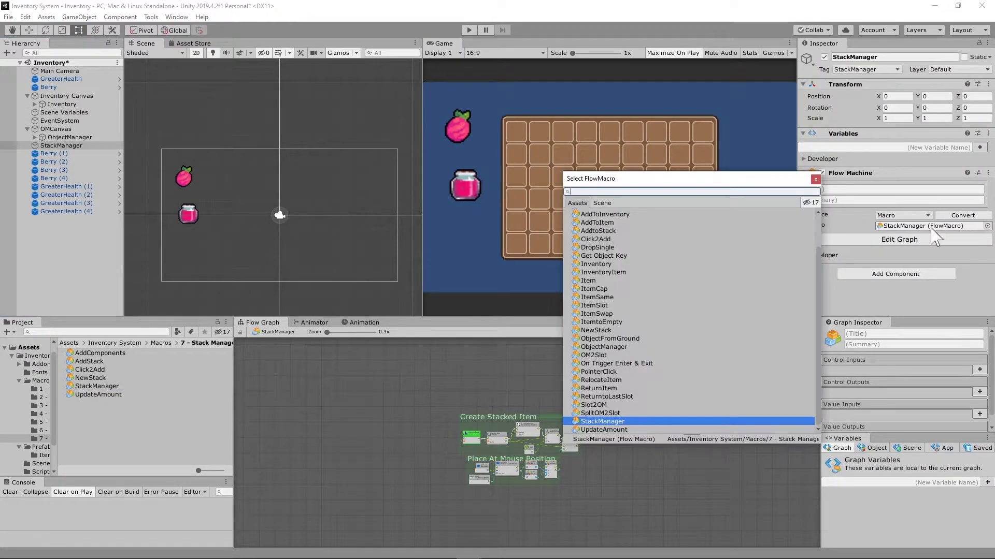
{"action": "double_click", "coordinate": [607, 426]}
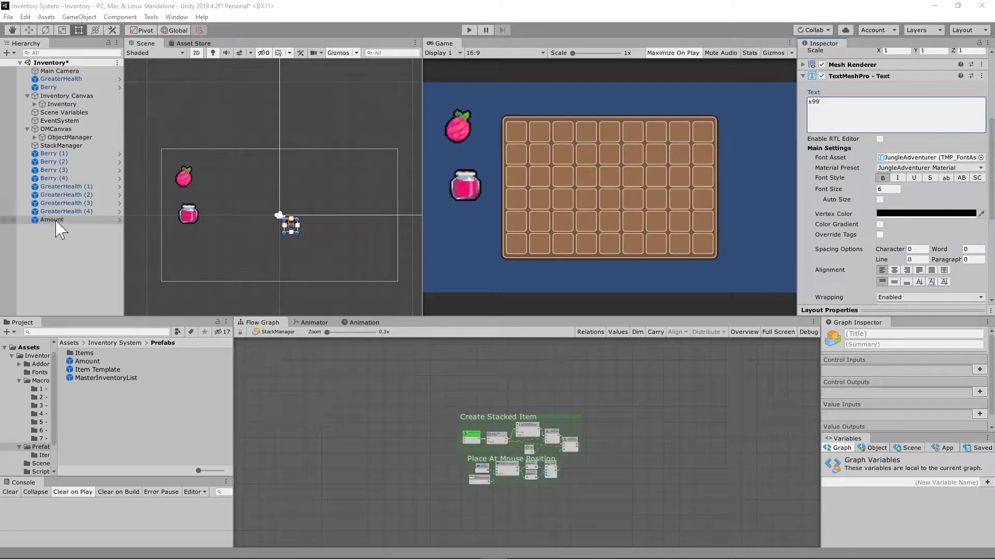
{"action": "mouse_move", "coordinate": [51, 219]}
{"action": "key", "text": "f"}
{"action": "scroll", "coordinate": [281, 188], "scroll_direction": "down", "scroll_amount": 1}
{"action": "scroll", "coordinate": [280, 189], "scroll_direction": "down", "scroll_amount": 2}
{"action": "scroll", "coordinate": [277, 192], "scroll_direction": "down", "scroll_amount": 2}
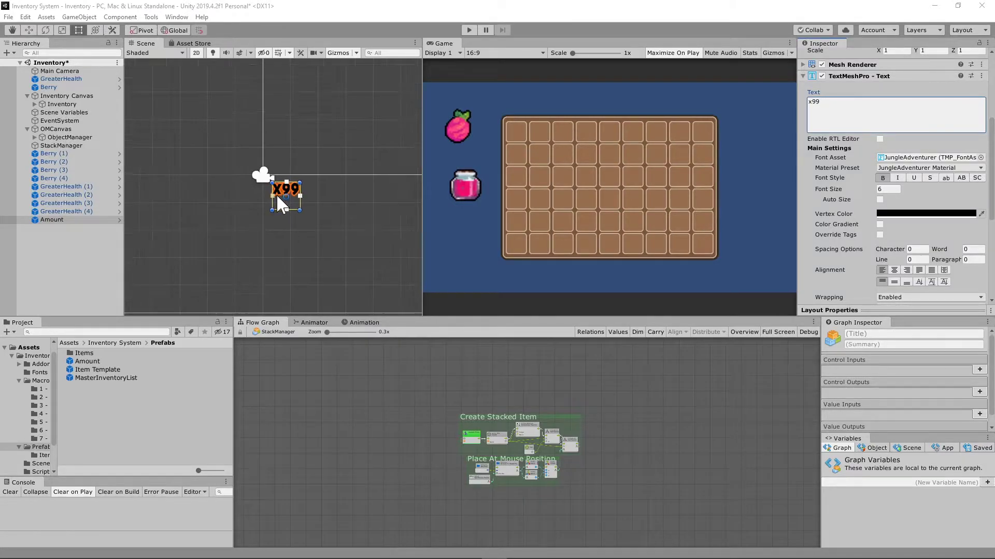
{"action": "right_click", "coordinate": [61, 258]}
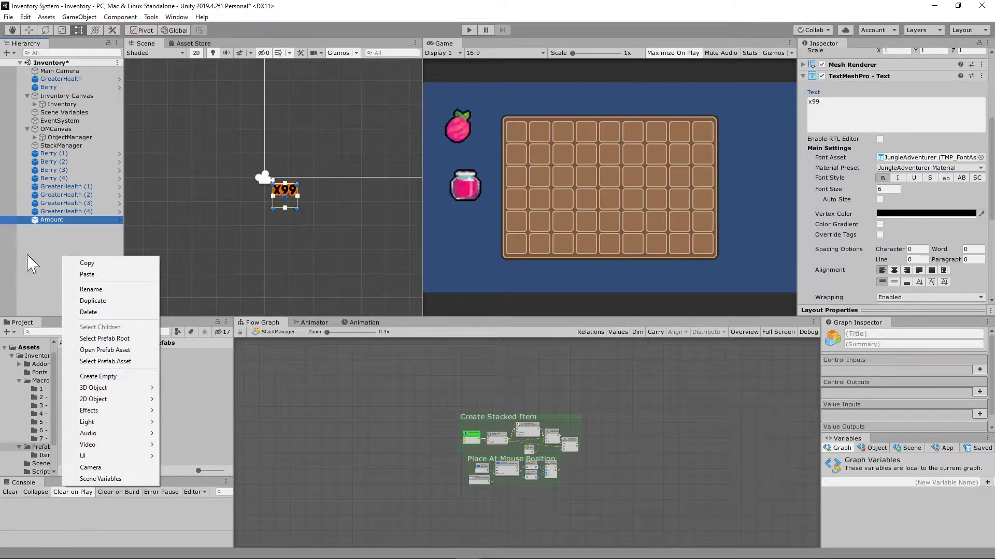
{"action": "left_click", "coordinate": [35, 263]}
{"action": "left_click", "coordinate": [57, 220]}
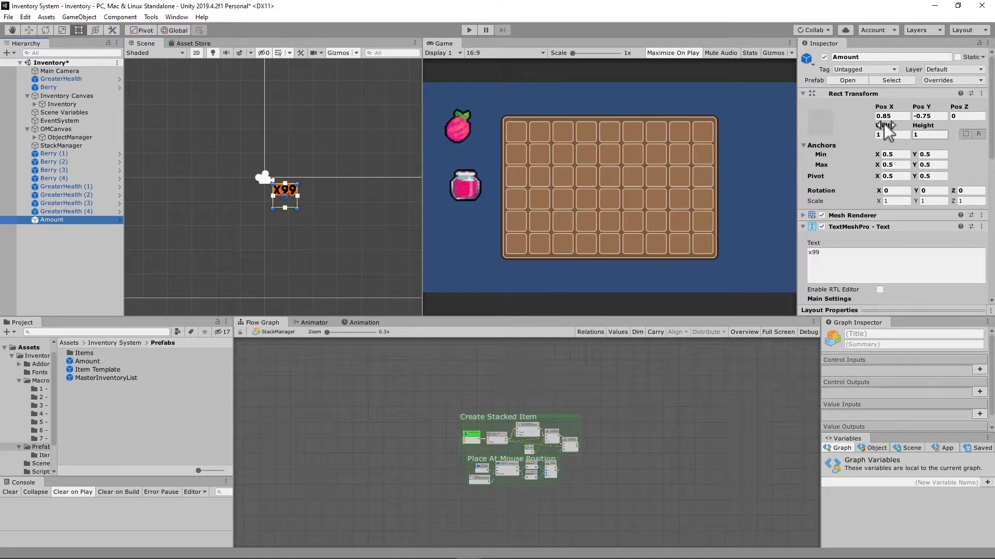
{"action": "scroll", "coordinate": [882, 197], "scroll_direction": "down", "scroll_amount": 3}
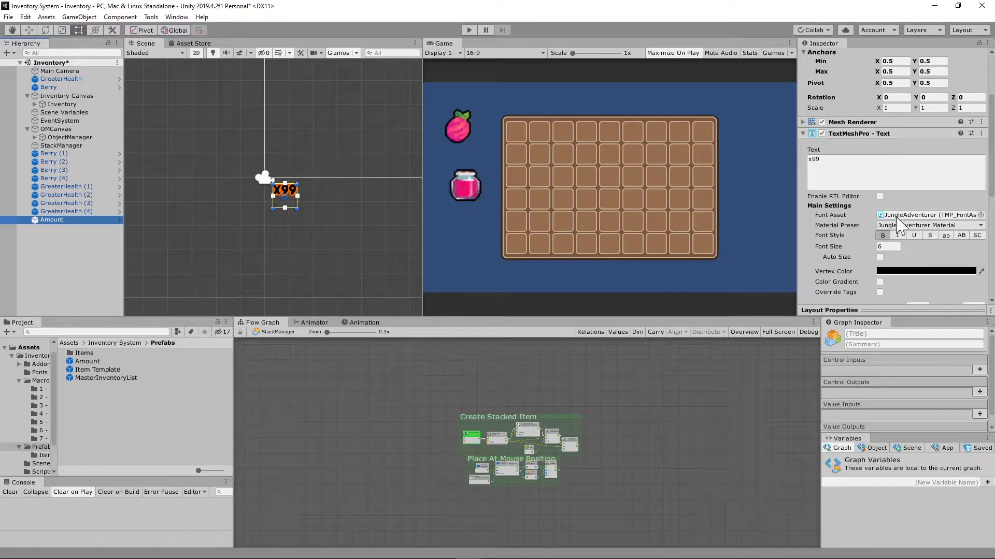
{"action": "scroll", "coordinate": [903, 233], "scroll_direction": "down", "scroll_amount": 3}
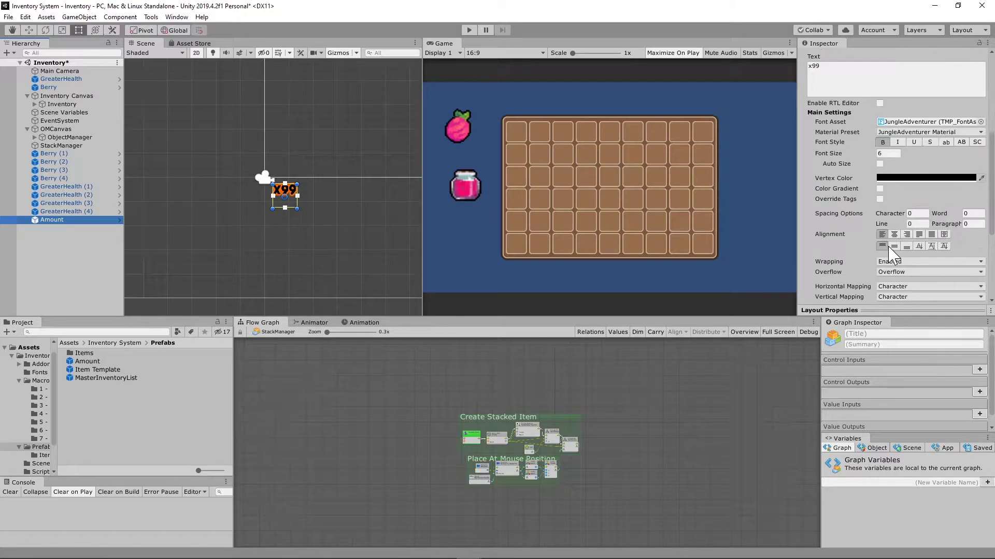
{"action": "left_click", "coordinate": [880, 164]}
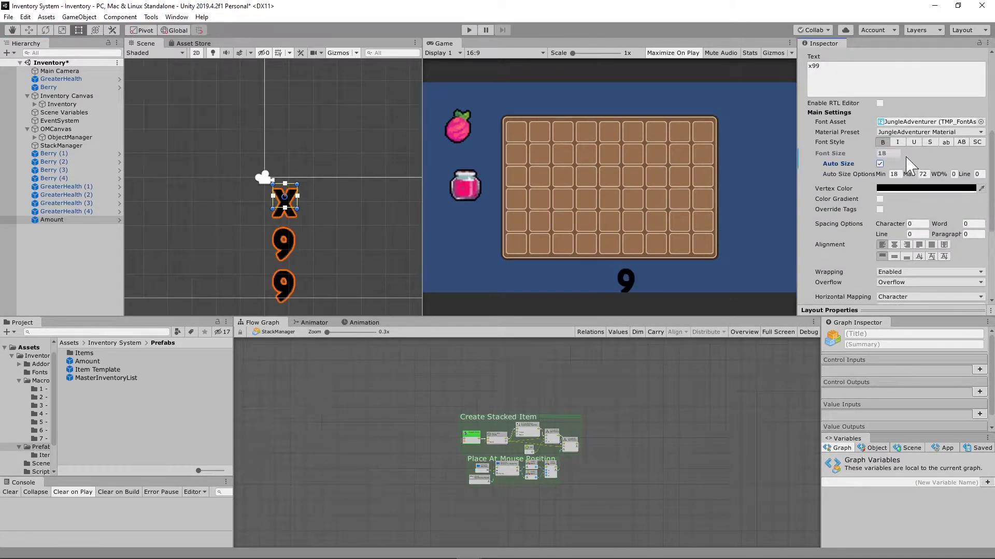
{"action": "left_click", "coordinate": [880, 164]}
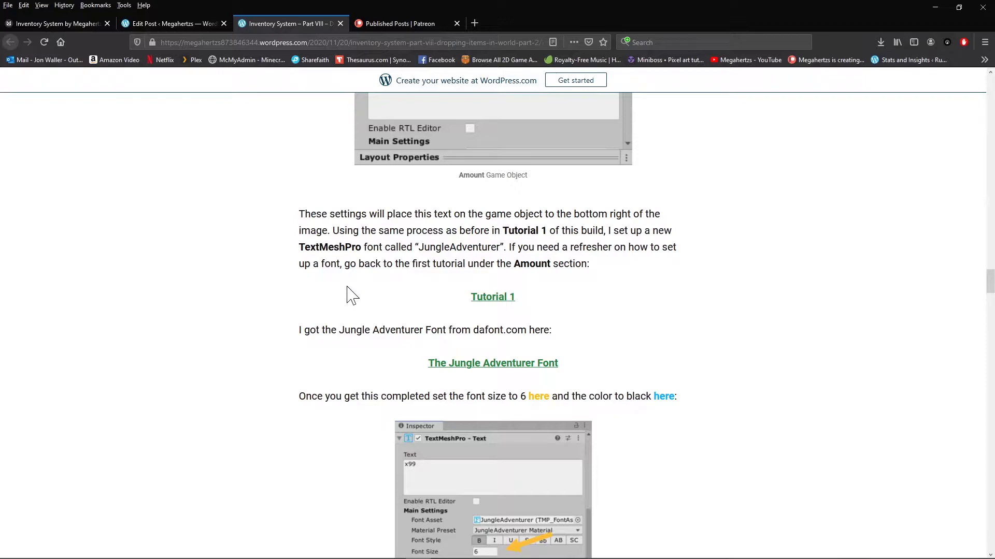
Close the Jungle Adventurer font page, scroll to the font settings screenshot, and minimise Firefox
{"action": "scroll", "coordinate": [351, 295], "scroll_direction": "up", "scroll_amount": 3}
{"action": "scroll", "coordinate": [559, 362], "scroll_direction": "down", "scroll_amount": 2}
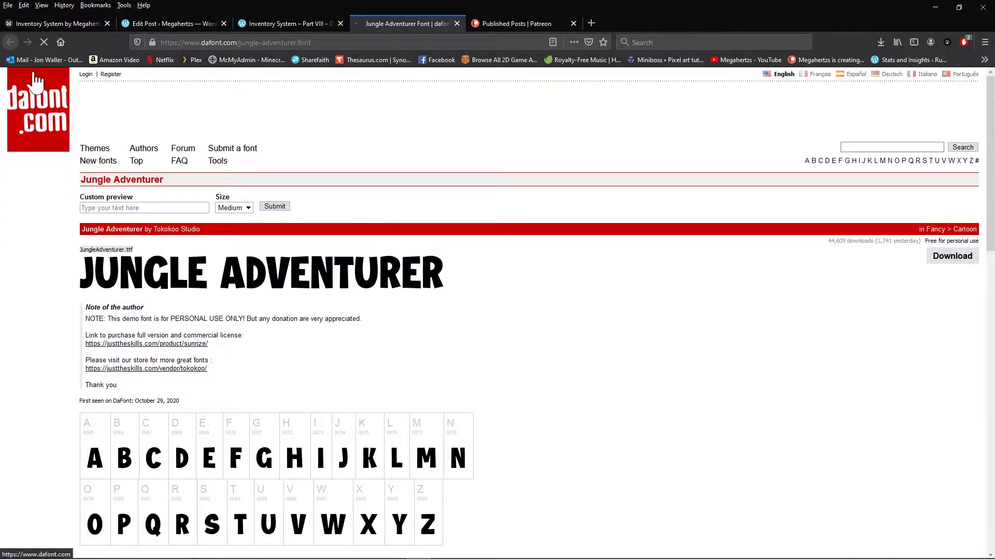
{"action": "left_click", "coordinate": [456, 23]}
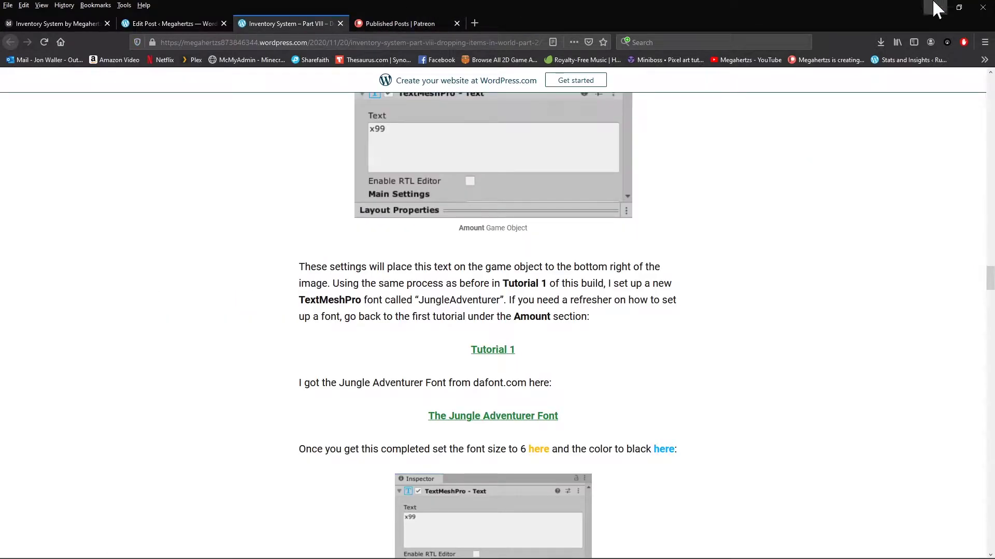
{"action": "scroll", "coordinate": [637, 333], "scroll_direction": "down", "scroll_amount": 3}
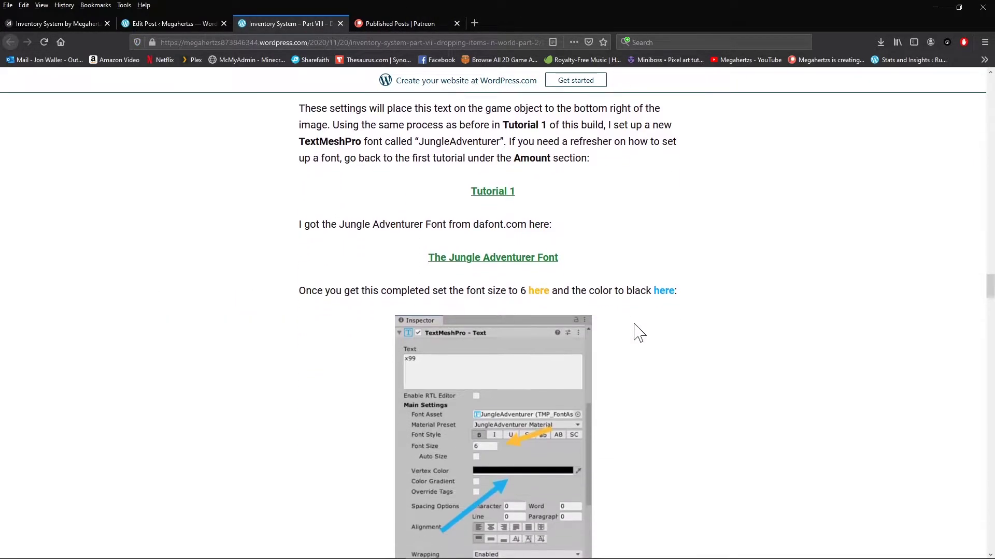
{"action": "left_click", "coordinate": [935, 7]}
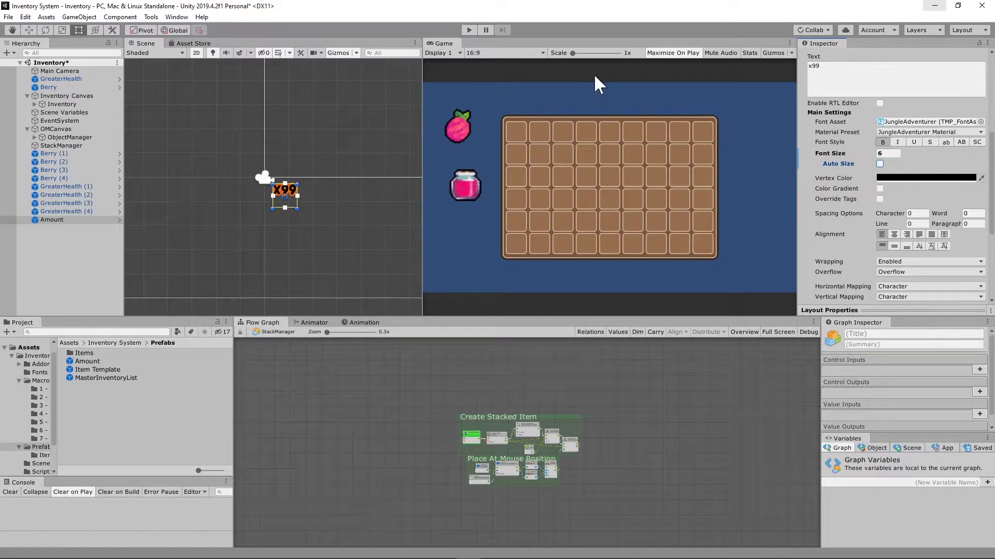
Glance at the TextMeshPro Font Asset Creator, then open the Inventory System's Fonts folder
{"action": "left_click", "coordinate": [176, 17]}
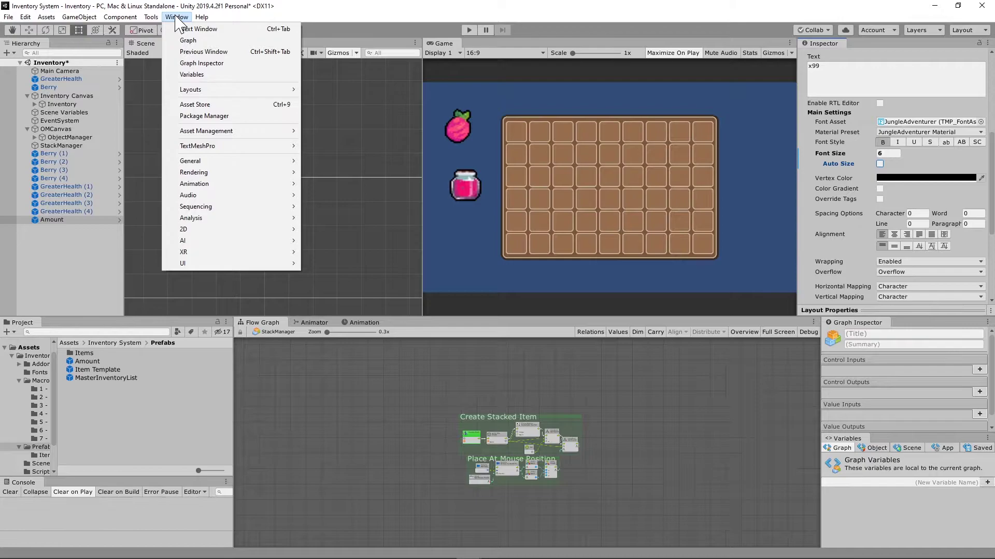
{"action": "mouse_move", "coordinate": [198, 146]}
{"action": "left_click", "coordinate": [326, 146]}
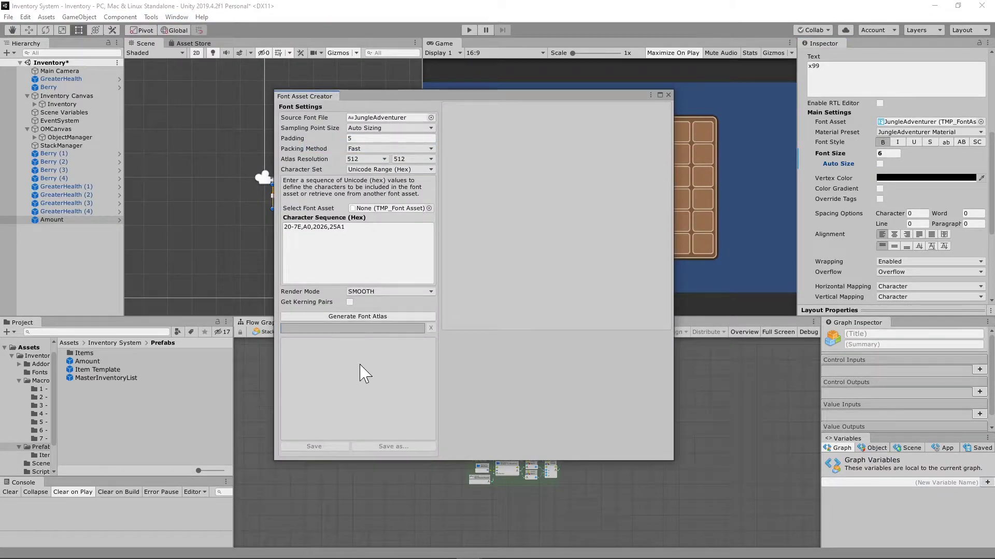
{"action": "left_click", "coordinate": [668, 93]}
{"action": "left_click", "coordinate": [115, 343]}
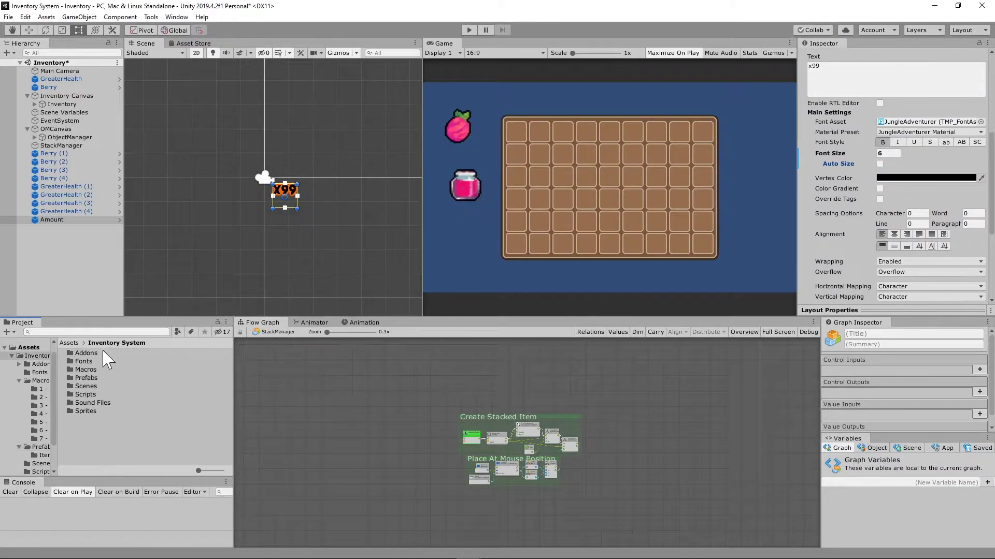
{"action": "double_click", "coordinate": [84, 362]}
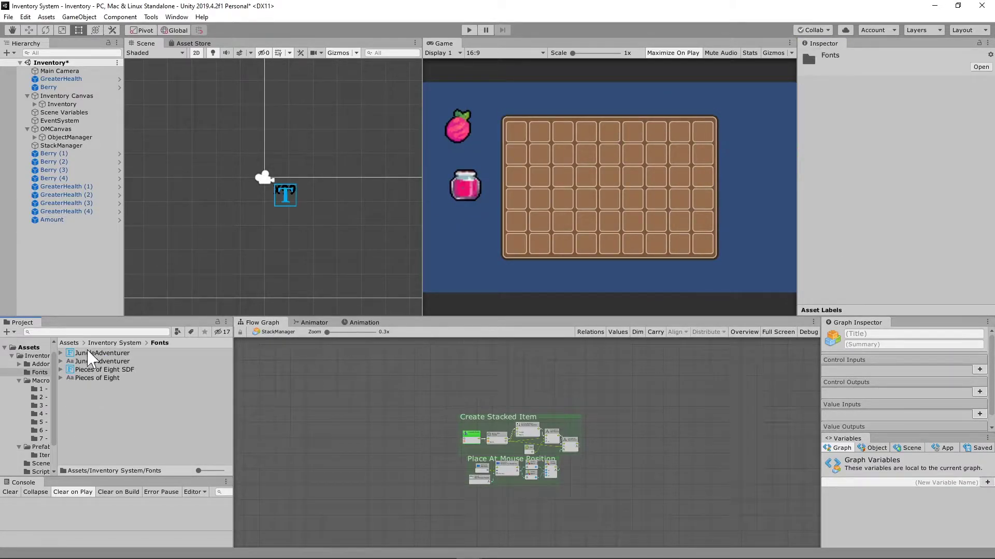
Check the Amount label's font asset list, keeping JungleAdventurer SDF
{"action": "left_click", "coordinate": [70, 220]}
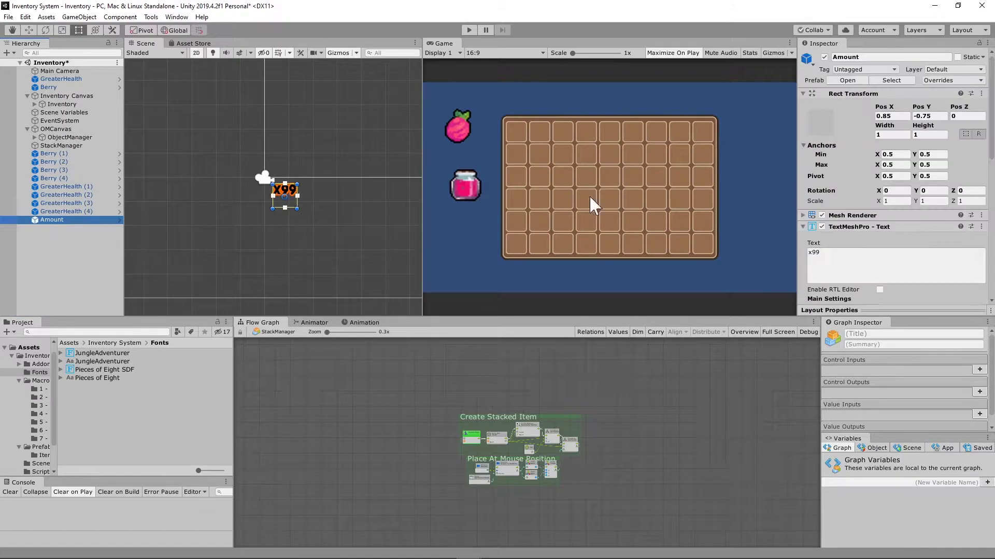
{"action": "scroll", "coordinate": [881, 233], "scroll_direction": "down", "scroll_amount": 3}
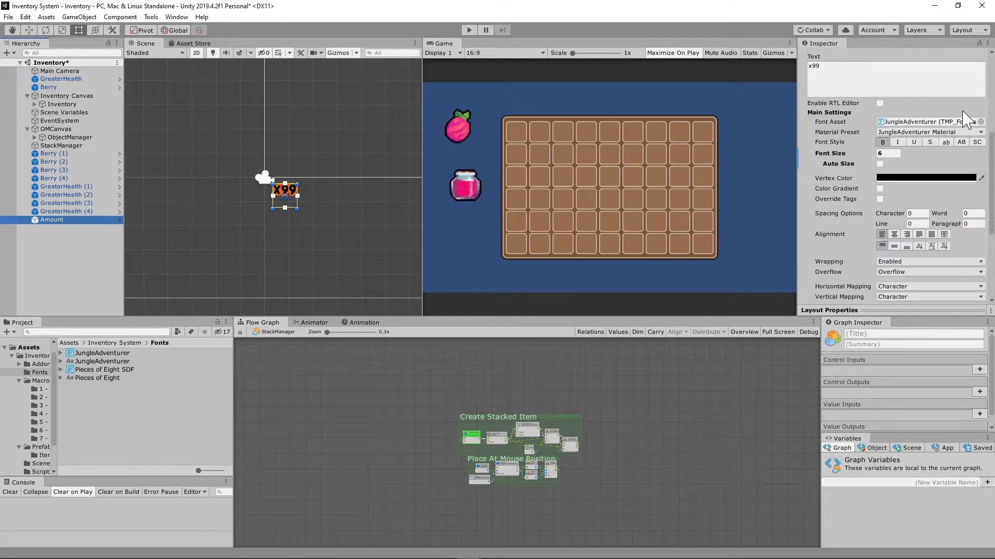
{"action": "left_click", "coordinate": [981, 122]}
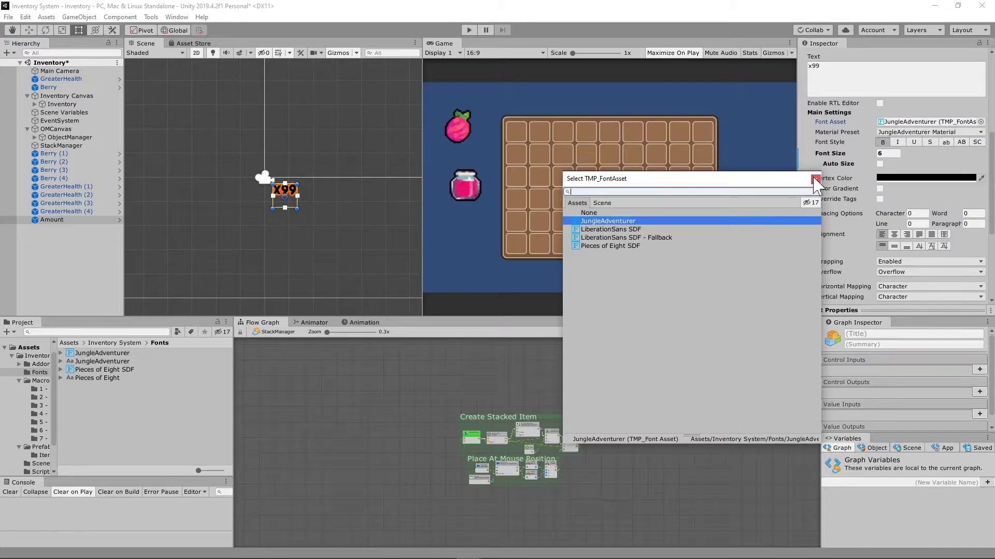
{"action": "left_click", "coordinate": [816, 179]}
{"action": "scroll", "coordinate": [891, 181], "scroll_direction": "up", "scroll_amount": 4}
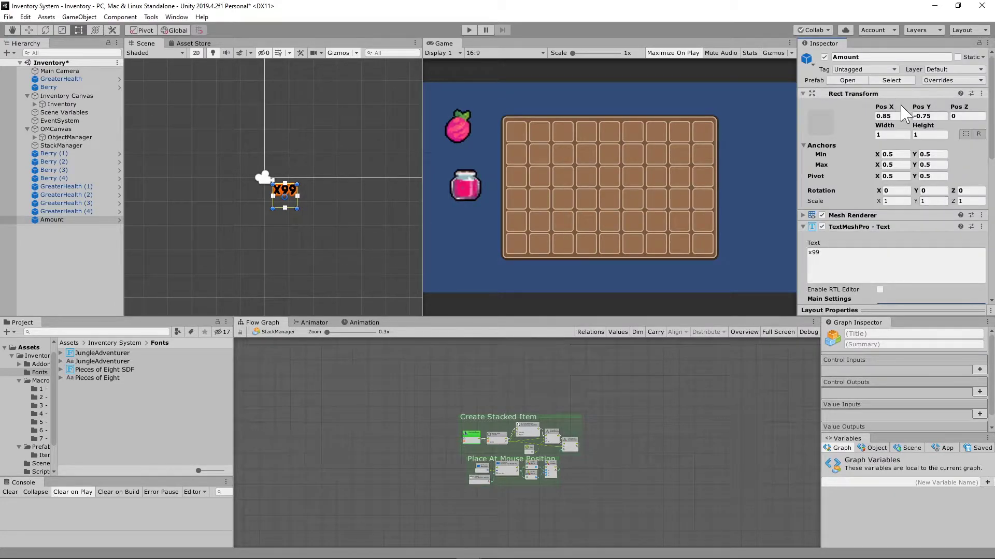
Start editing the Amount label's Rect Transform Pos X field
{"action": "left_click", "coordinate": [891, 116]}
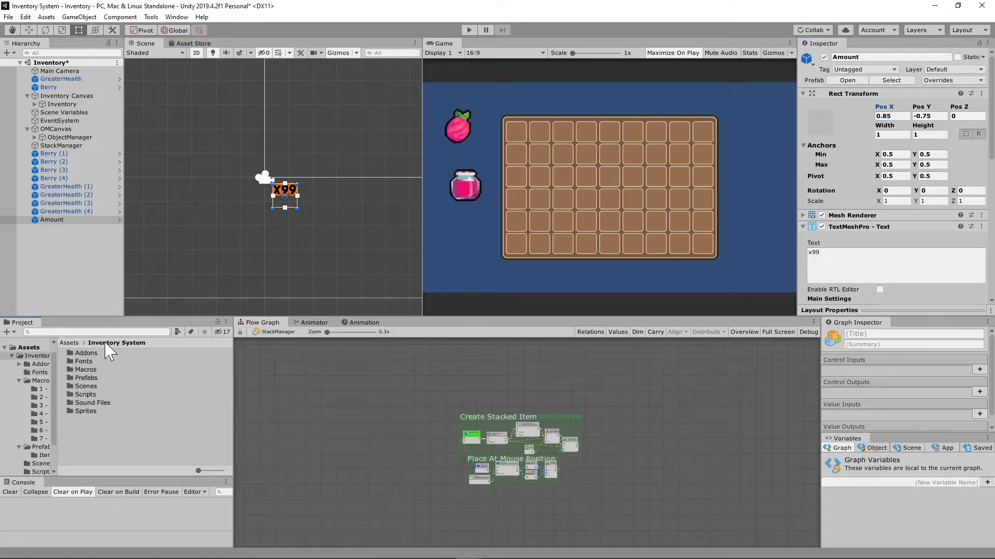
Save the Amount object as a prefab in Prefabs, then delete it from the scene
{"action": "left_click", "coordinate": [39, 447]}
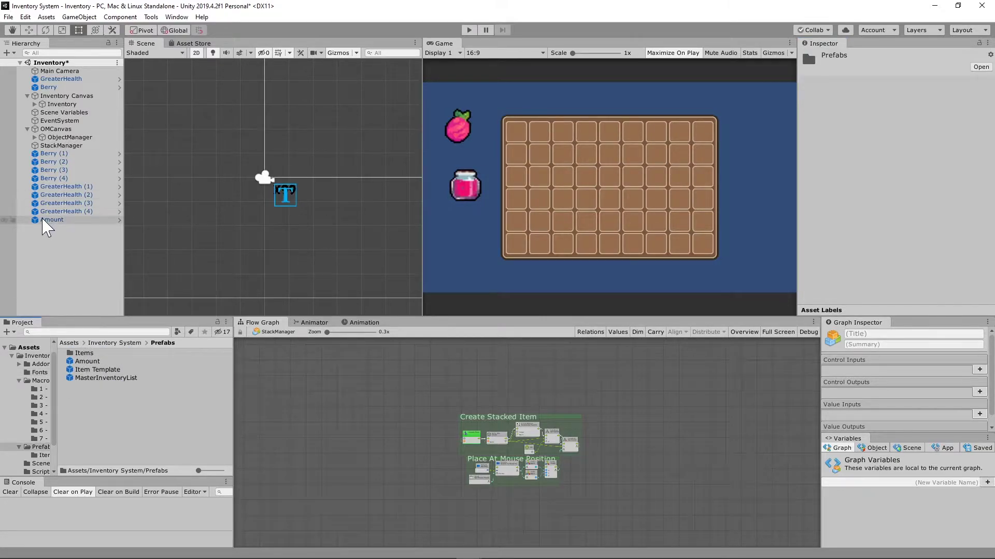
{"action": "mouse_move", "coordinate": [36, 220]}
{"action": "left_mouse_down"}
{"action": "mouse_move", "coordinate": [107, 402]}
{"action": "mouse_move", "coordinate": [78, 288]}
{"action": "left_mouse_up"}
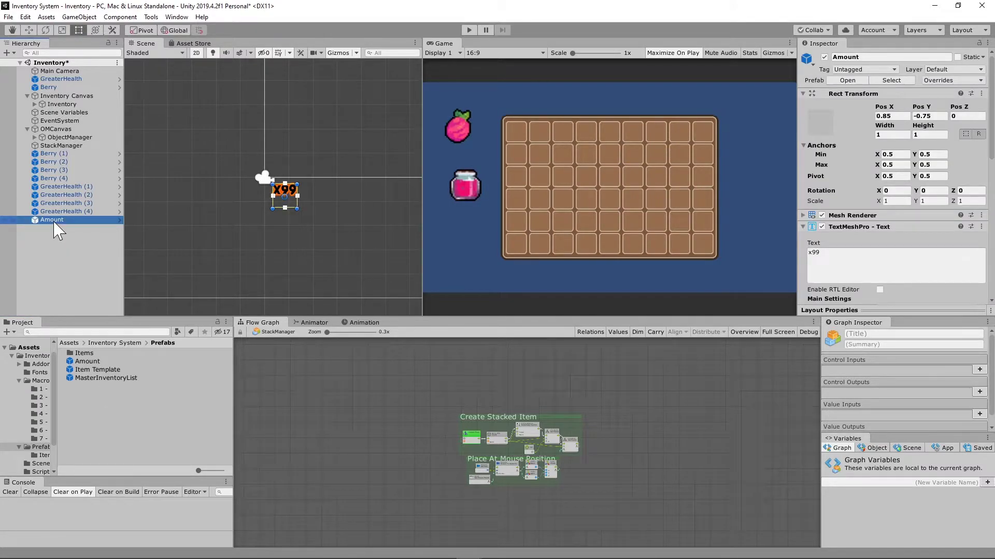
{"action": "key", "text": "Delete"}
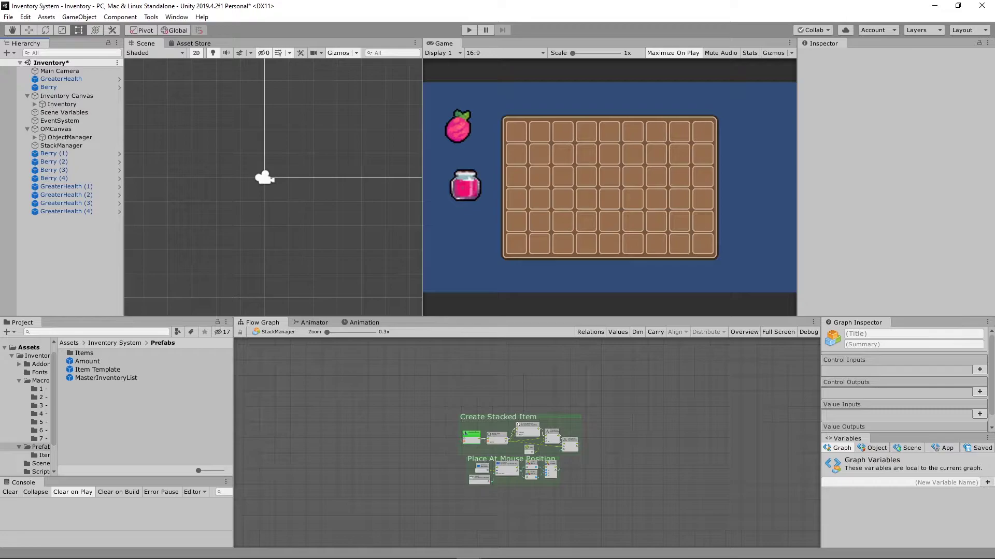
Open Macros > 7 - Stack Manager and look at the Create menu without adding anything
{"action": "left_click", "coordinate": [274, 332]}
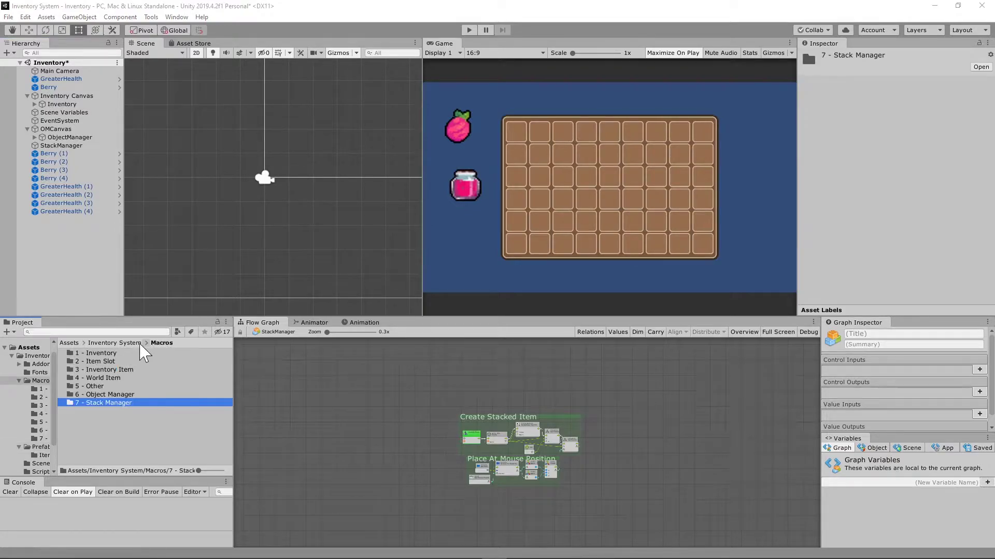
{"action": "double_click", "coordinate": [73, 400]}
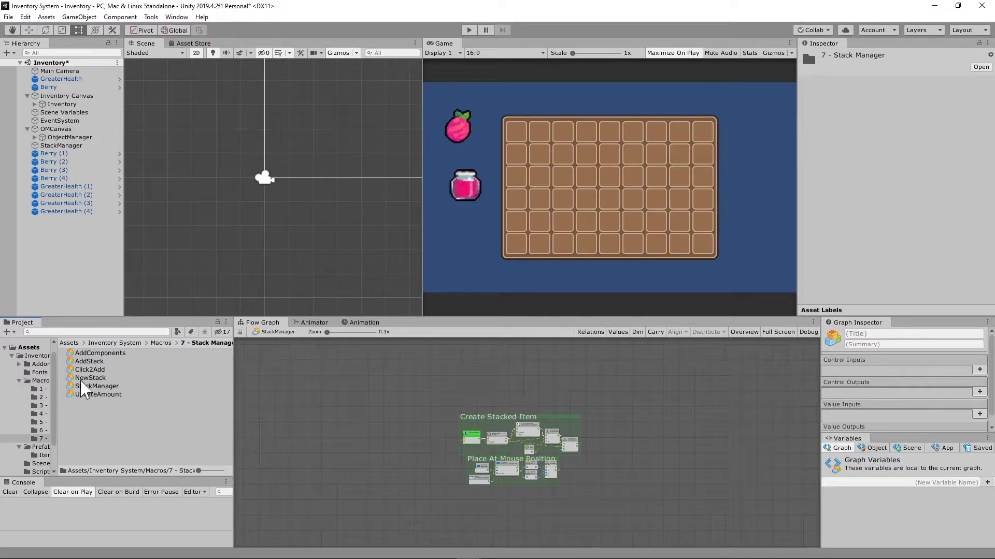
{"action": "right_click", "coordinate": [88, 432]}
{"action": "mouse_move", "coordinate": [114, 162]}
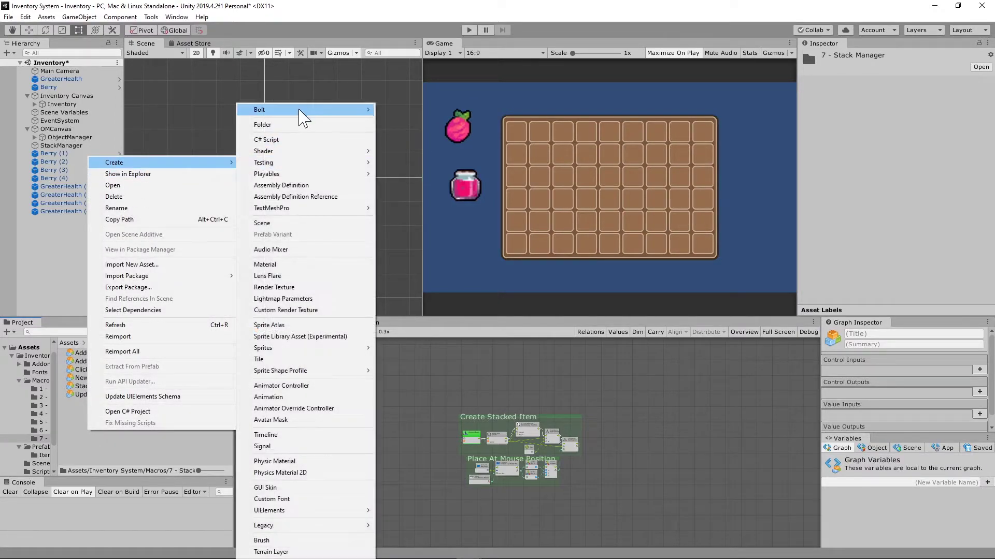
{"action": "left_click", "coordinate": [109, 457]}
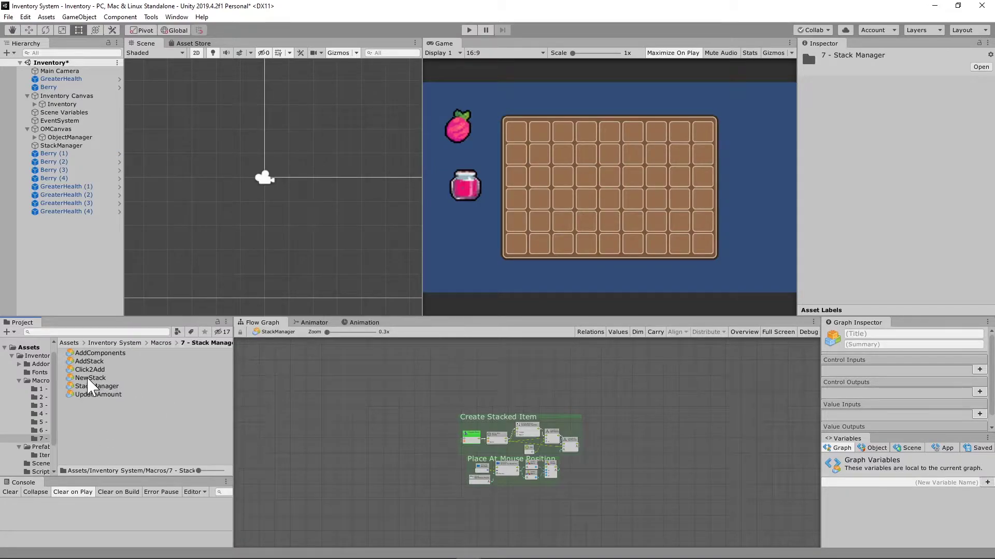
Select the StackManager macro and show its flow graph full screen with the nodes in view
{"action": "left_click", "coordinate": [116, 388]}
{"action": "scroll", "coordinate": [377, 466], "scroll_direction": "up", "scroll_amount": 3}
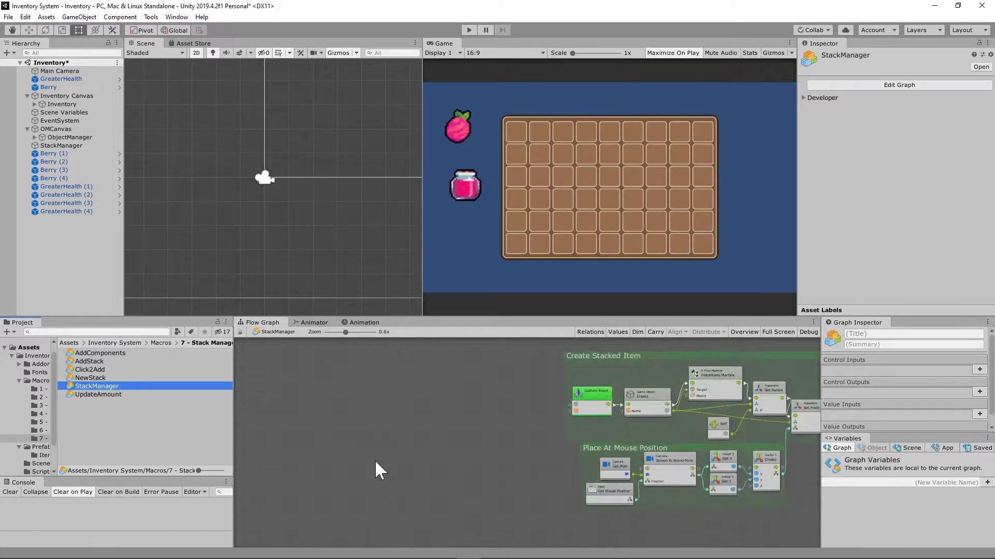
{"action": "scroll", "coordinate": [572, 422], "scroll_direction": "up", "scroll_amount": 2}
{"action": "middle_click_drag", "start_coordinate": [572, 422], "coordinate": [311, 406]}
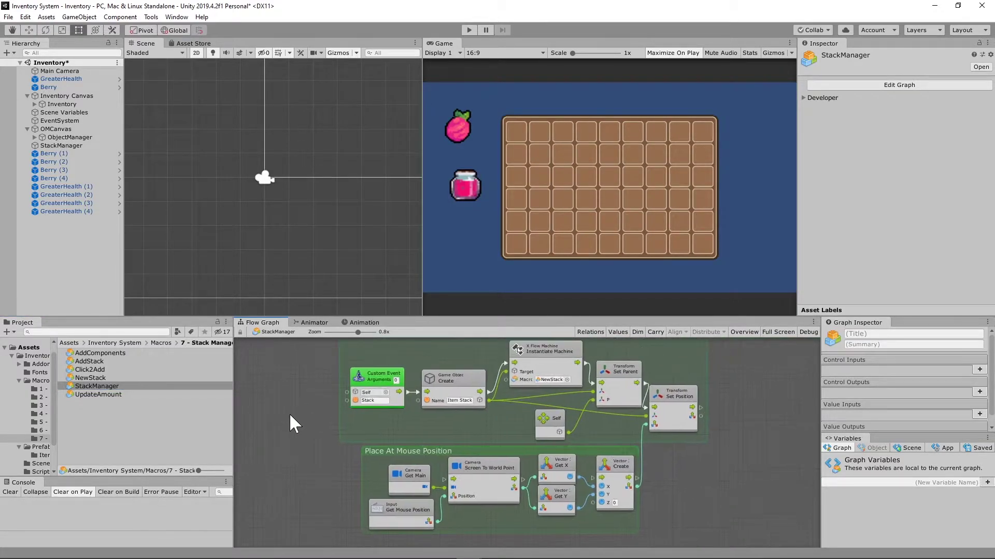
{"action": "key", "text": "shift+space"}
{"action": "scroll", "coordinate": [384, 282], "scroll_direction": "up", "scroll_amount": 1}
{"action": "scroll", "coordinate": [377, 269], "scroll_direction": "up", "scroll_amount": 1}
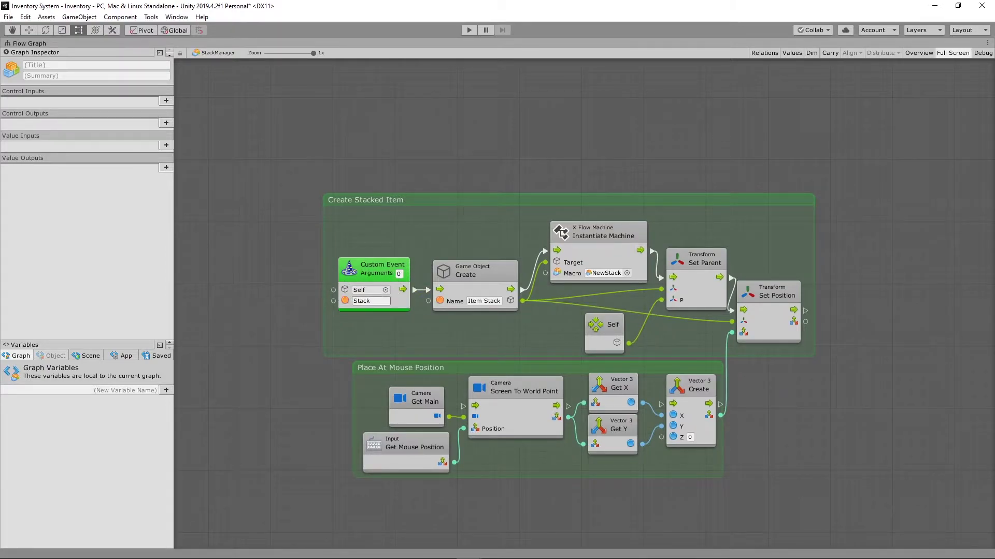
Inspect the Create Stacked Item nodes: Stack event name, Item Stack name, Game Object Create, Instantiate Machine
{"action": "left_click", "coordinate": [352, 303]}
{"action": "left_click", "coordinate": [489, 301]}
{"action": "left_click", "coordinate": [476, 300]}
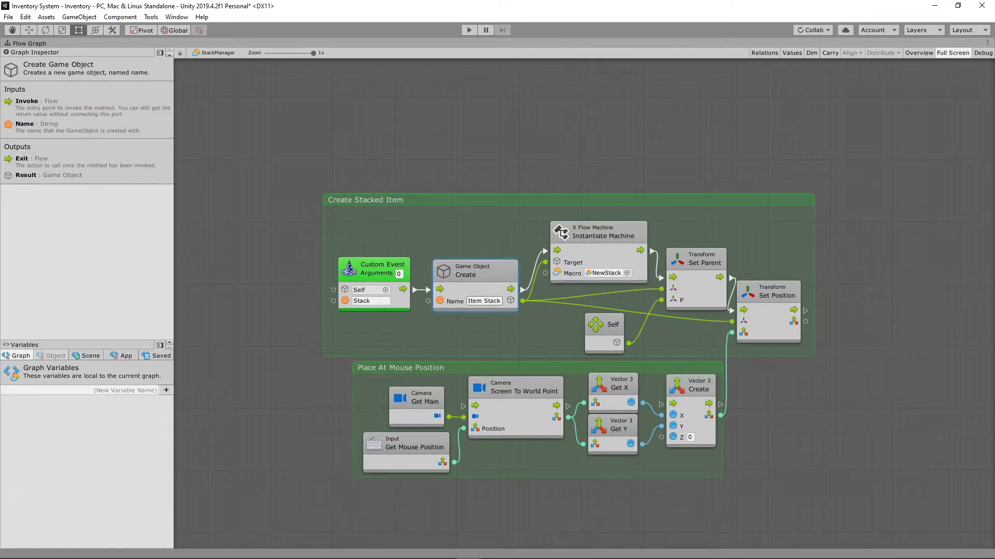
{"action": "left_click", "coordinate": [487, 263]}
{"action": "left_click", "coordinate": [602, 242]}
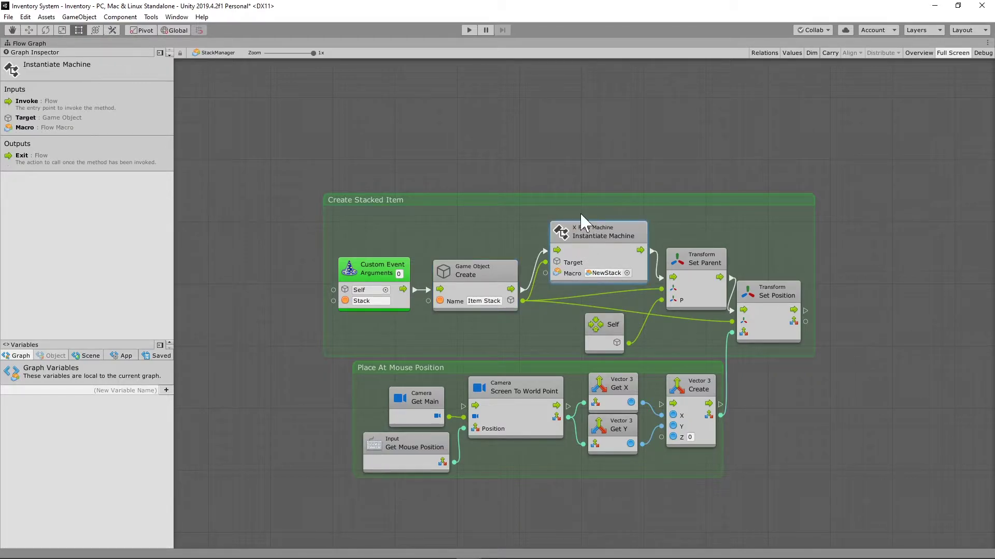
{"action": "right_click", "coordinate": [569, 133]}
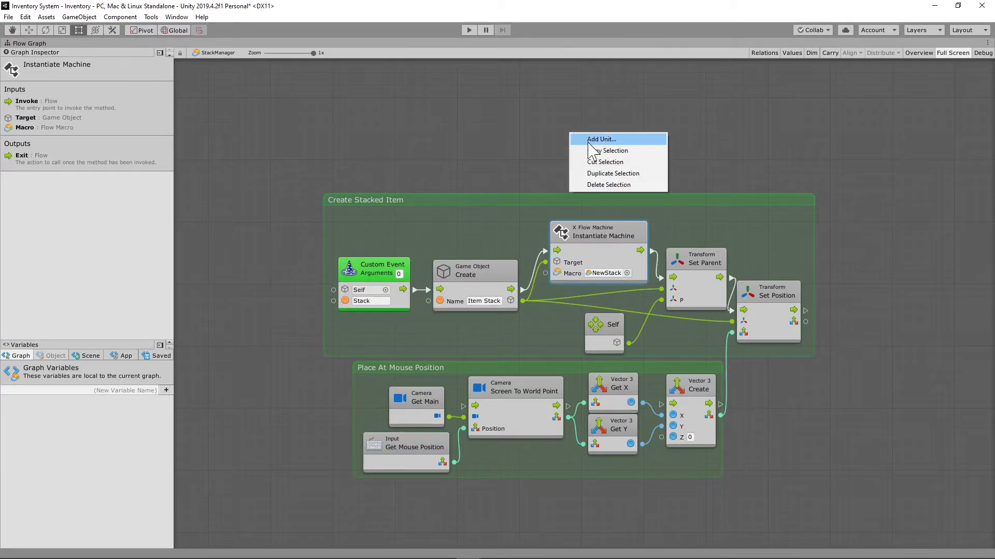
{"action": "left_click", "coordinate": [580, 137]}
{"action": "type", "text": "Xf"}
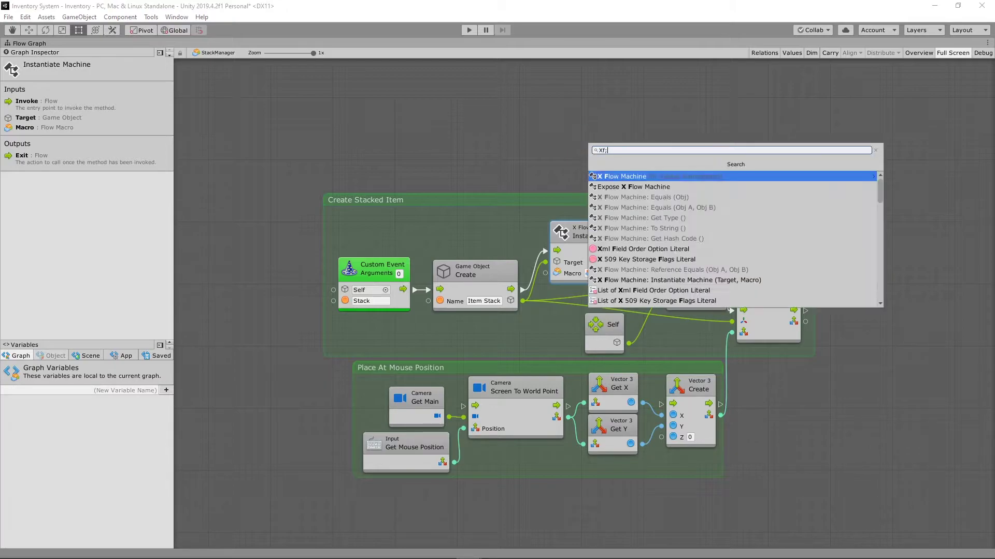
{"action": "type", "text": "low"}
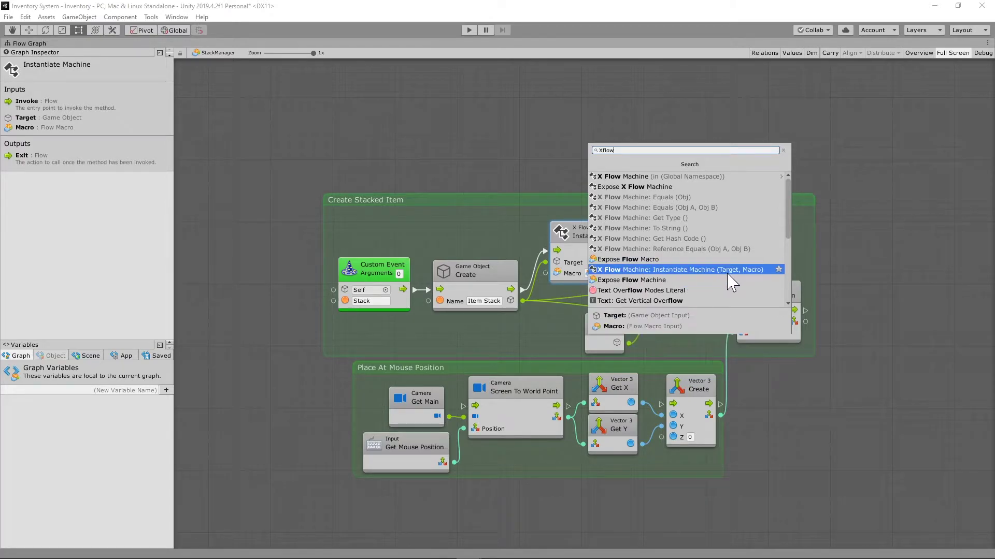
{"action": "left_click", "coordinate": [651, 259]}
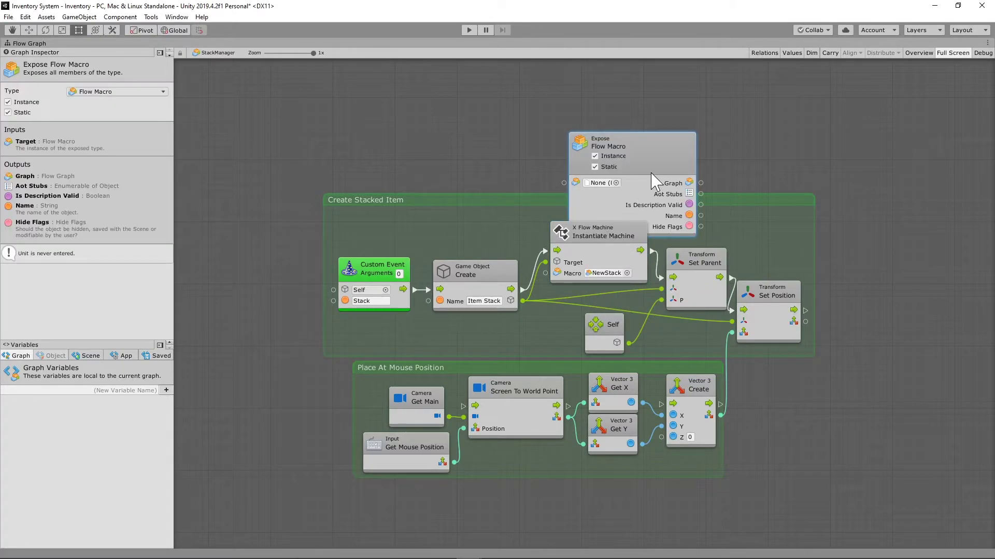
{"action": "left_click_drag", "start_coordinate": [651, 169], "coordinate": [653, 162]}
{"action": "key", "text": "Delete"}
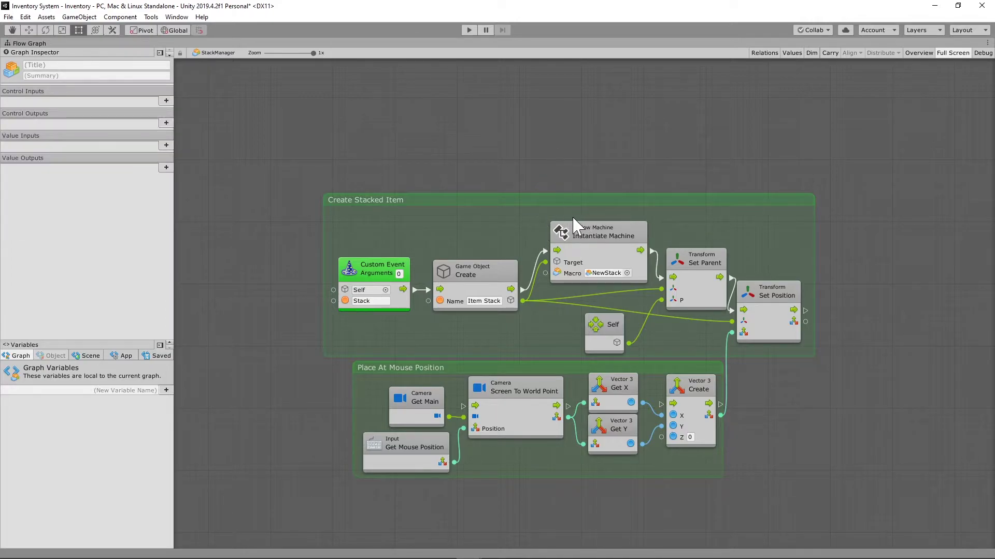
Inspect the Instantiate Machine, Set Parent, Self and Vector 3 Create nodes
{"action": "left_click", "coordinate": [589, 252]}
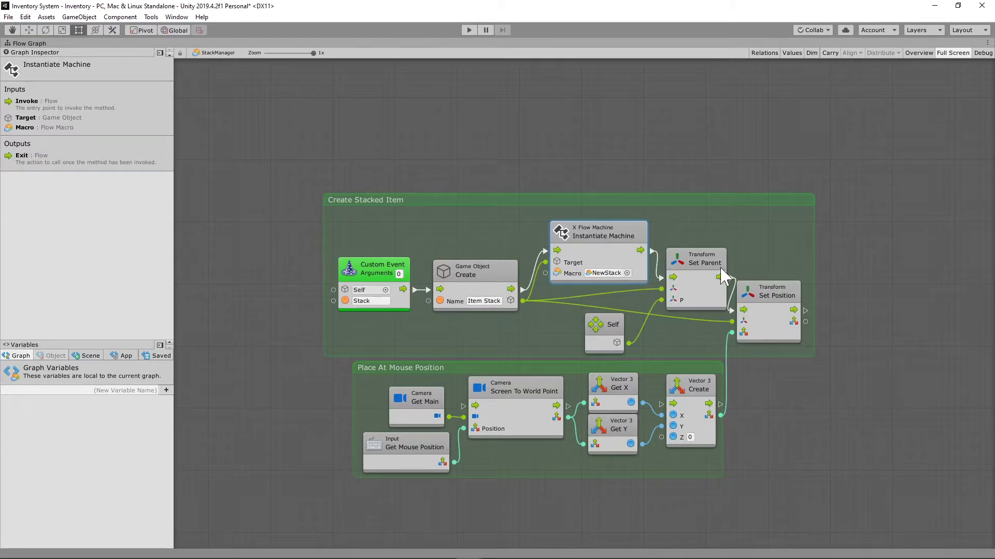
{"action": "left_click_drag", "start_coordinate": [680, 261], "coordinate": [678, 261]}
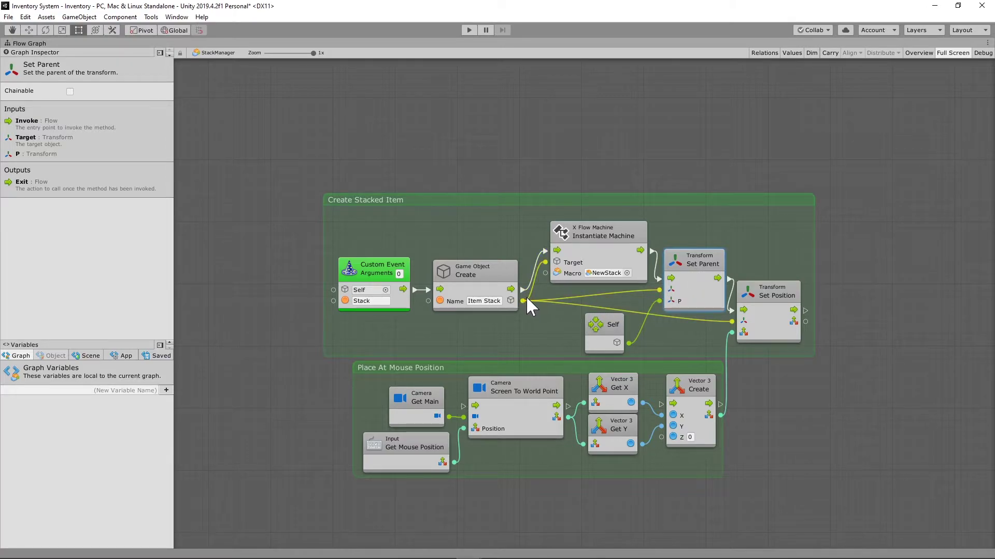
{"action": "left_click", "coordinate": [604, 344]}
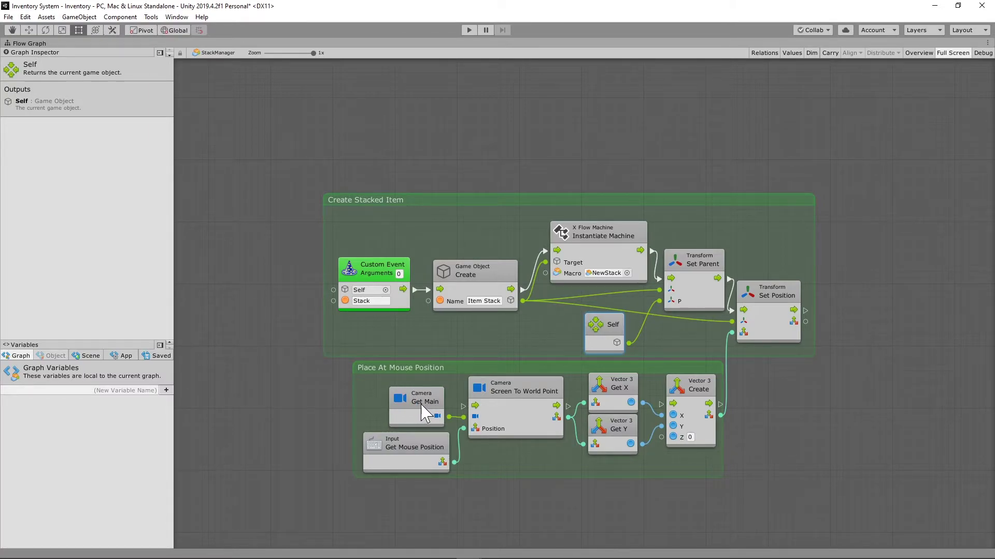
{"action": "left_click", "coordinate": [699, 437]}
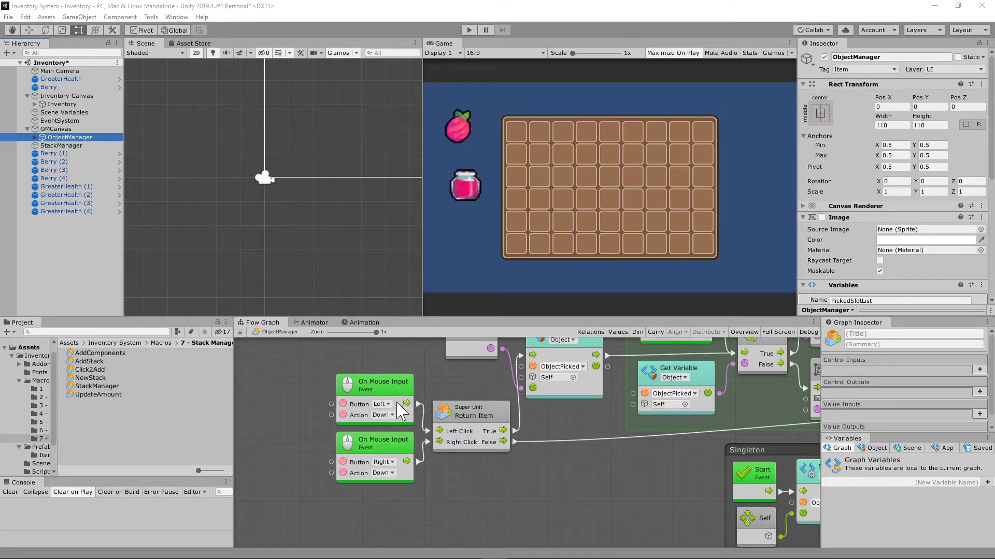
Open the Return Item super unit's nested graph and pan to its Mouse Over UI? and Instantiate Stack groups
{"action": "double_click", "coordinate": [482, 441]}
{"action": "scroll", "coordinate": [506, 444], "scroll_direction": "down", "scroll_amount": 3}
{"action": "scroll", "coordinate": [497, 473], "scroll_direction": "down", "scroll_amount": 1}
{"action": "middle_click_drag", "start_coordinate": [497, 401], "coordinate": [497, 473]}
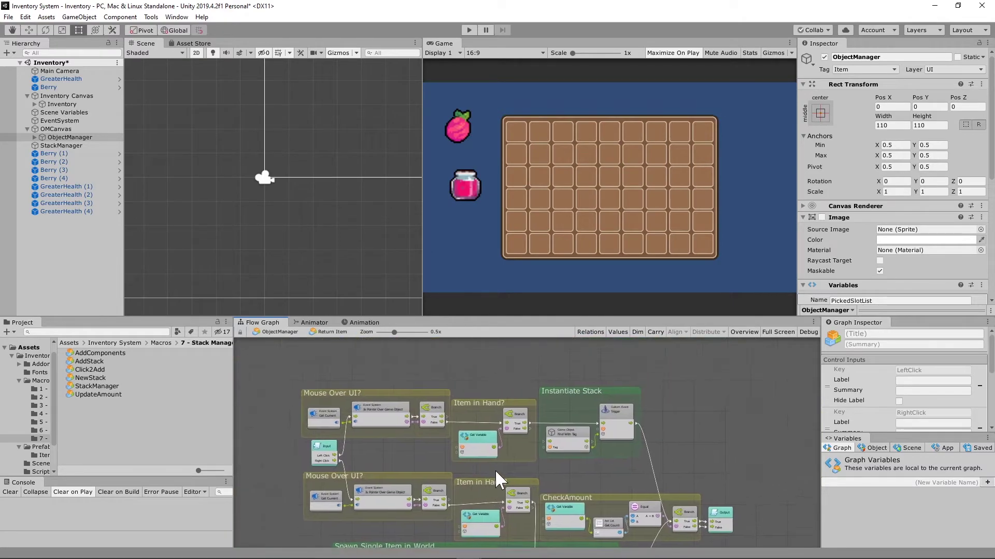
{"action": "mouse_move", "coordinate": [384, 474]}
{"action": "middle_mouse_down"}
{"action": "mouse_move", "coordinate": [411, 311]}
{"action": "mouse_move", "coordinate": [444, 373]}
{"action": "middle_mouse_up"}
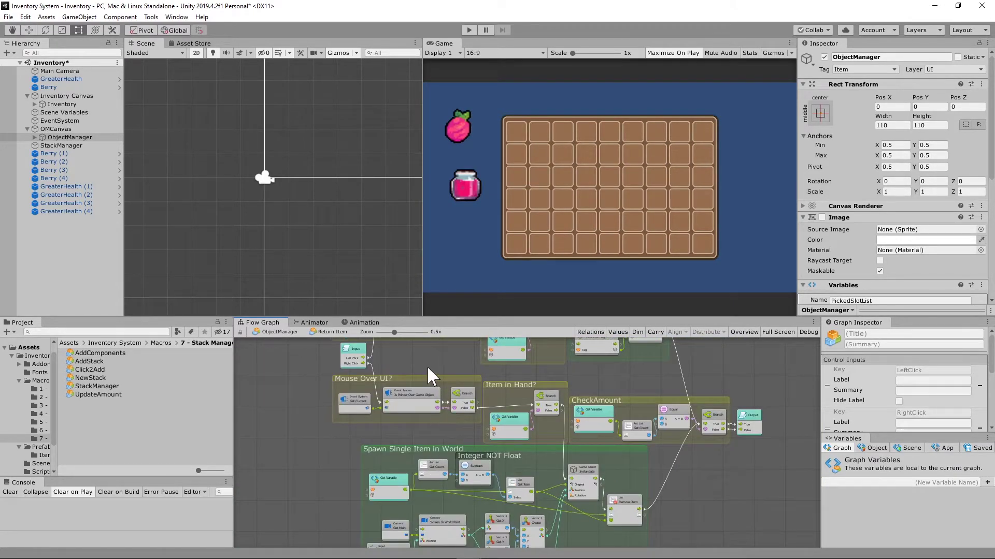
Maximize the nested graph, recentre it, and inspect the Trigger Custom Event node
{"action": "key", "text": "shift+space"}
{"action": "middle_click_drag", "start_coordinate": [477, 230], "coordinate": [439, 327]}
{"action": "scroll", "coordinate": [440, 328], "scroll_direction": "up", "scroll_amount": 1}
{"action": "scroll", "coordinate": [438, 298], "scroll_direction": "up", "scroll_amount": 4}
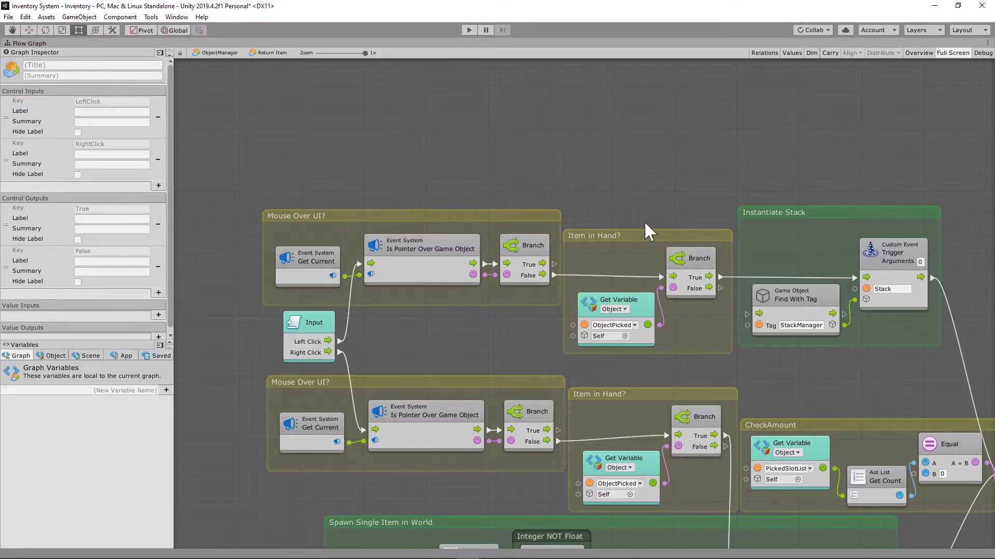
{"action": "middle_click_drag", "start_coordinate": [636, 180], "coordinate": [602, 202]}
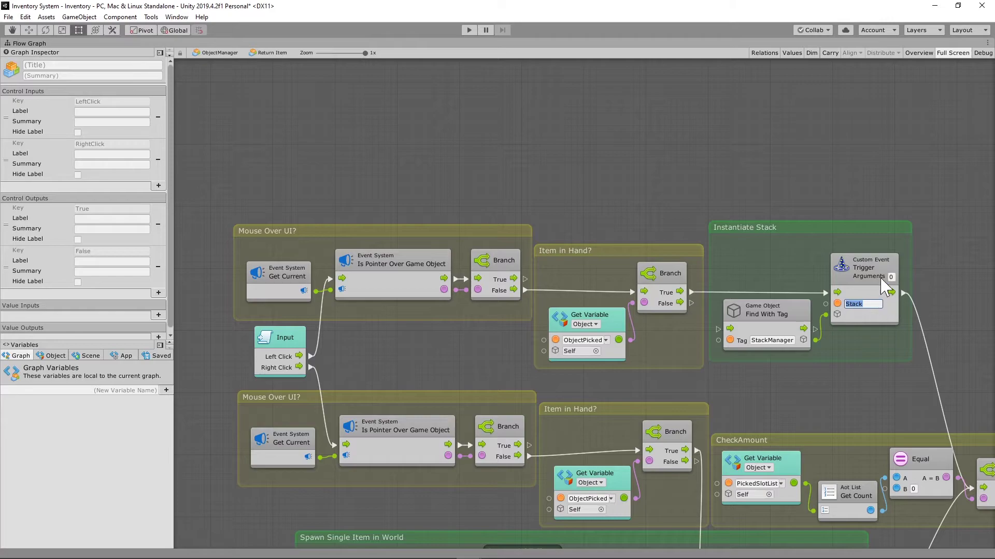
{"action": "left_click", "coordinate": [881, 280]}
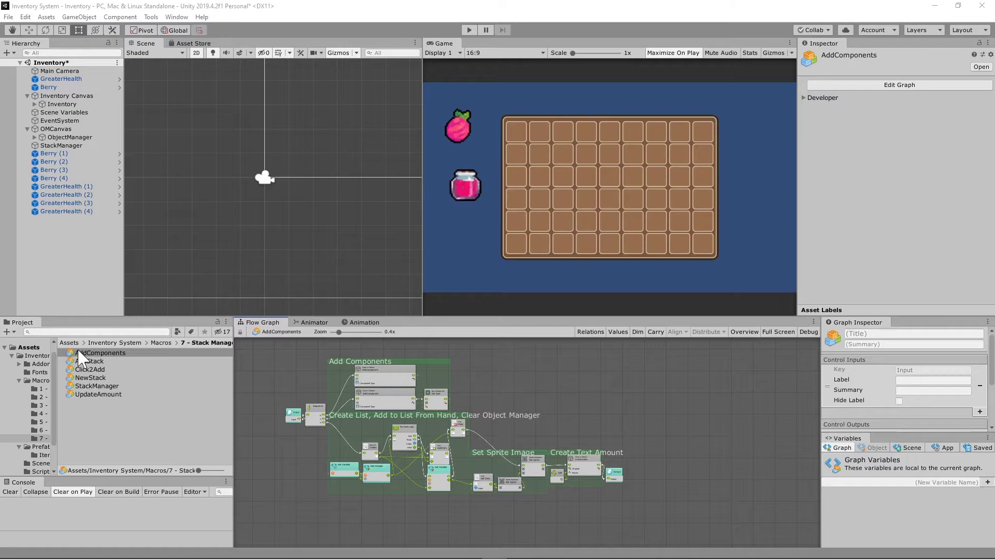
Maximize the AddComponents graph and frame it through the Create Text Amount group and Output
{"action": "key", "text": "shift+space"}
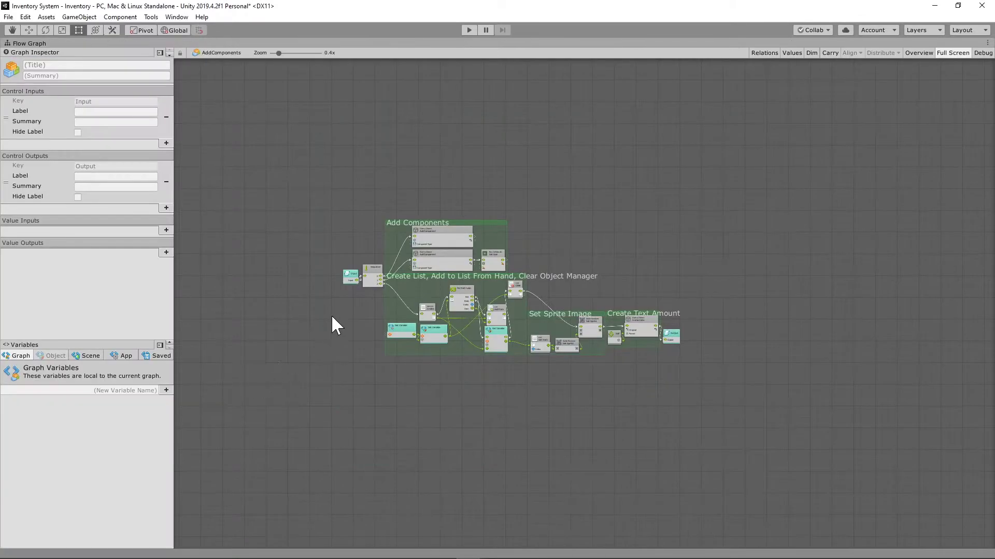
{"action": "scroll", "coordinate": [337, 290], "scroll_direction": "up", "scroll_amount": 5}
{"action": "middle_click_drag", "start_coordinate": [238, 290], "coordinate": [122, 310]}
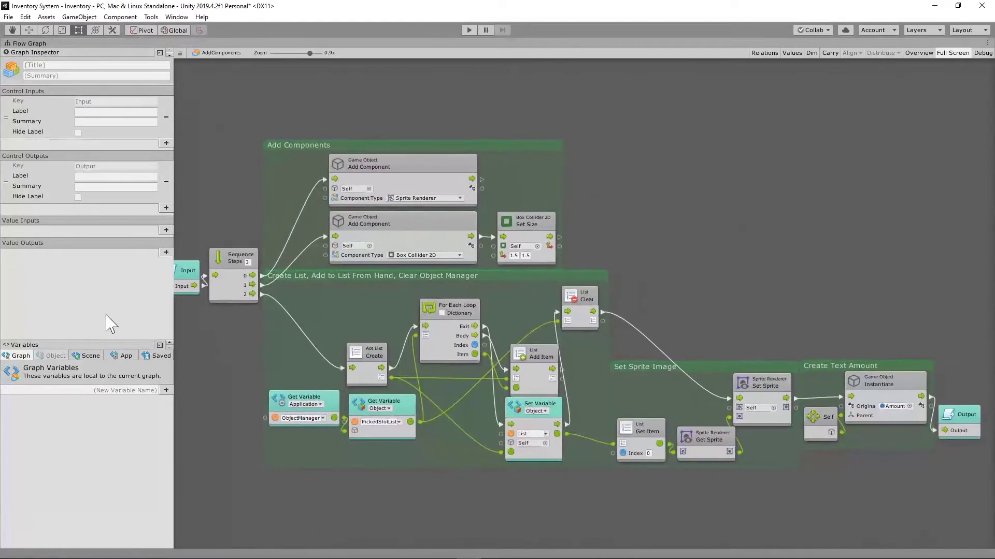
{"action": "scroll", "coordinate": [205, 276], "scroll_direction": "down", "scroll_amount": 1}
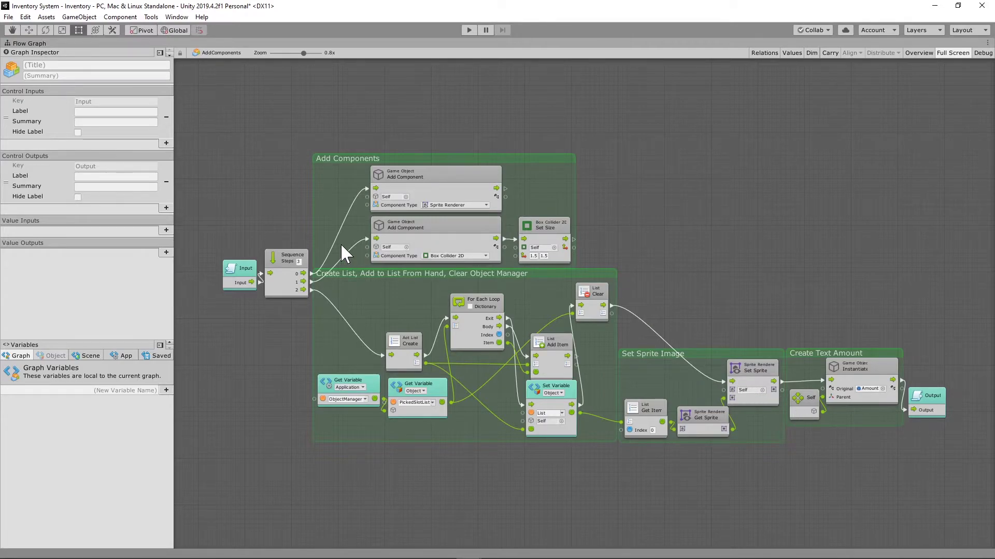
{"action": "scroll", "coordinate": [348, 192], "scroll_direction": "up", "scroll_amount": 2}
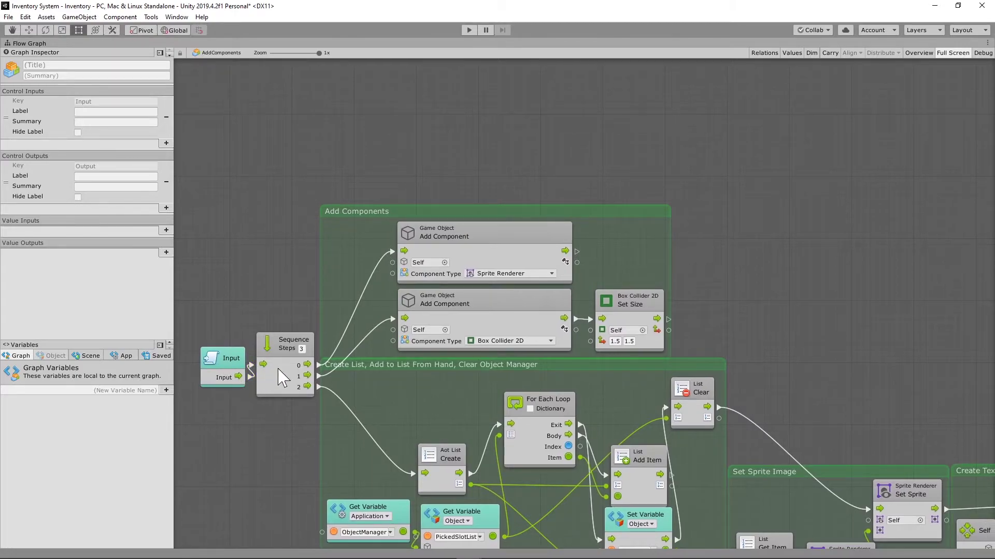
{"action": "left_click", "coordinate": [481, 244]}
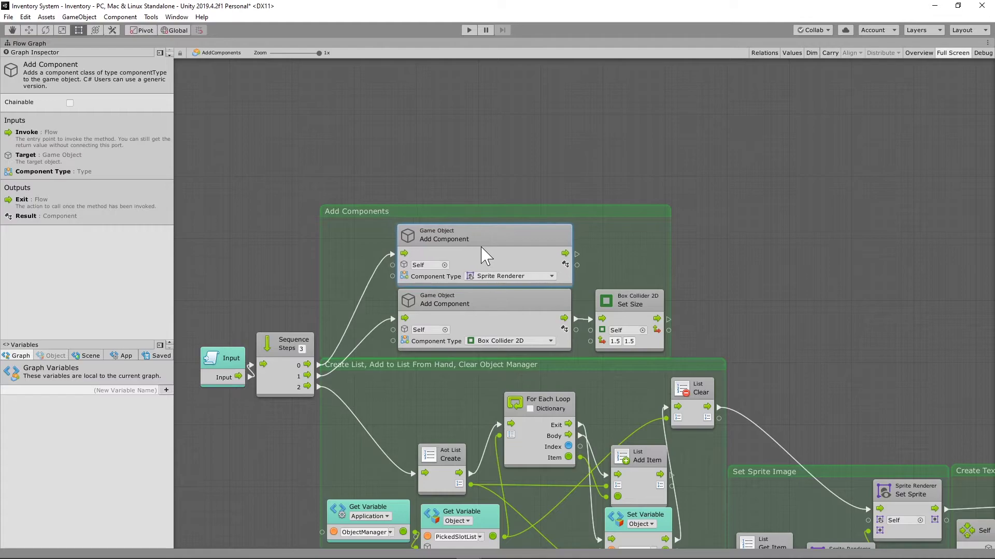
{"action": "left_click_drag", "start_coordinate": [482, 244], "coordinate": [480, 245]}
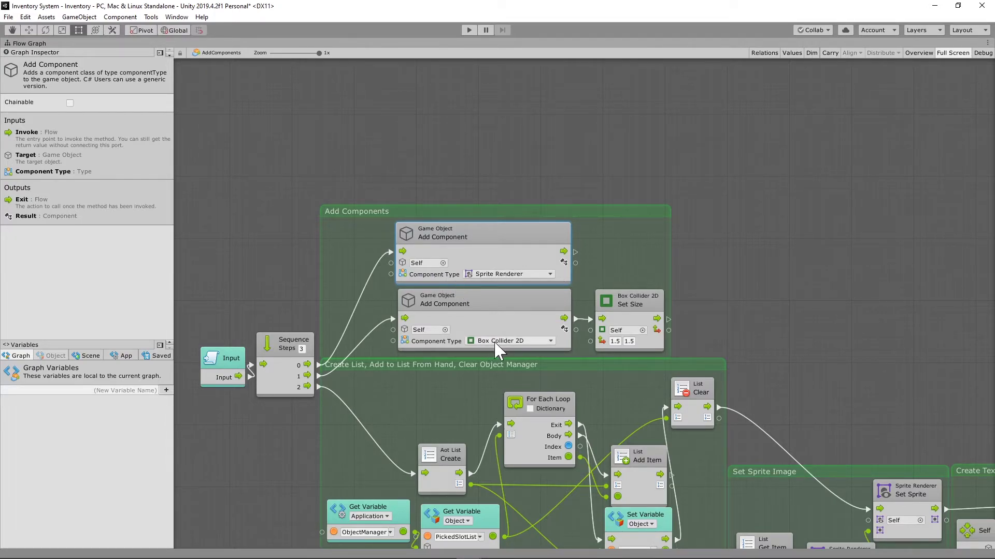
{"action": "left_click", "coordinate": [485, 317]}
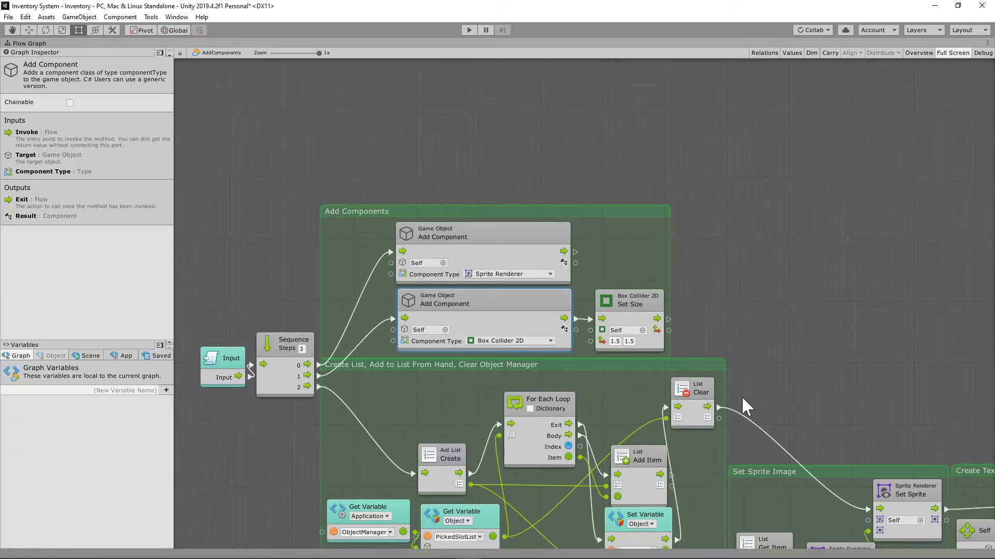
Pan across the AddComponents graph and inspect the Set Variable node
{"action": "middle_click_drag", "start_coordinate": [721, 373], "coordinate": [685, 245]}
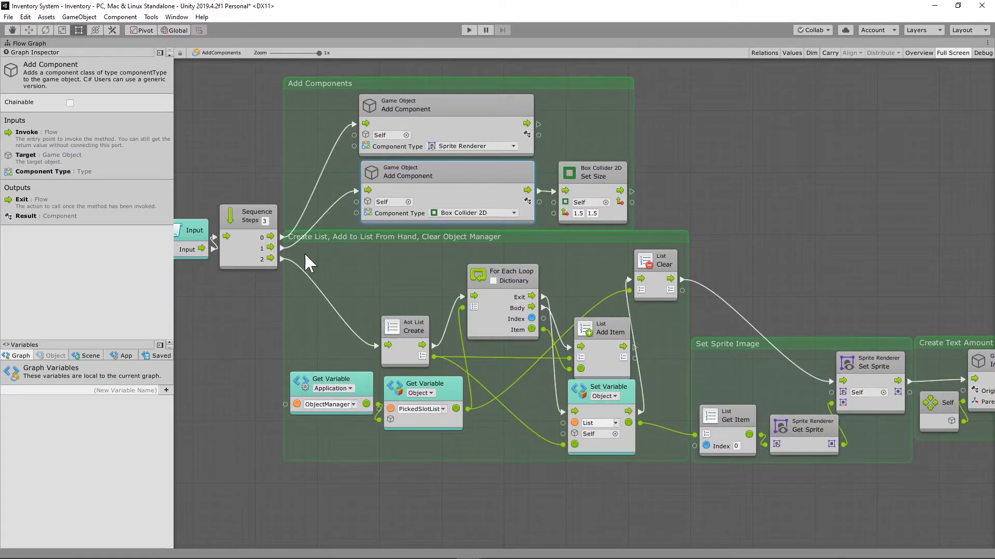
{"action": "middle_click_drag", "start_coordinate": [771, 243], "coordinate": [722, 245]}
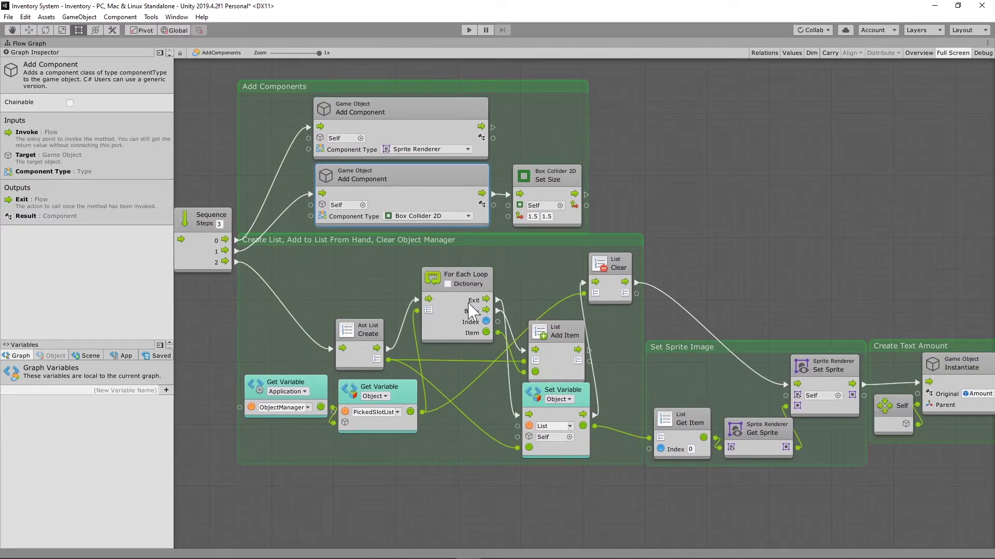
{"action": "middle_click_drag", "start_coordinate": [215, 262], "coordinate": [228, 263]}
{"action": "middle_click_drag", "start_coordinate": [308, 270], "coordinate": [267, 265]}
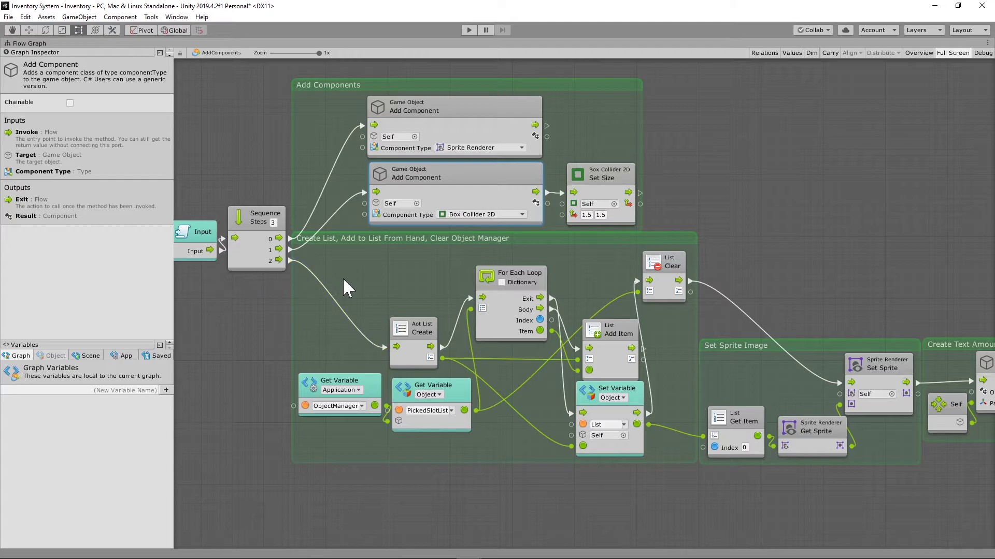
{"action": "middle_click_drag", "start_coordinate": [354, 280], "coordinate": [295, 282]}
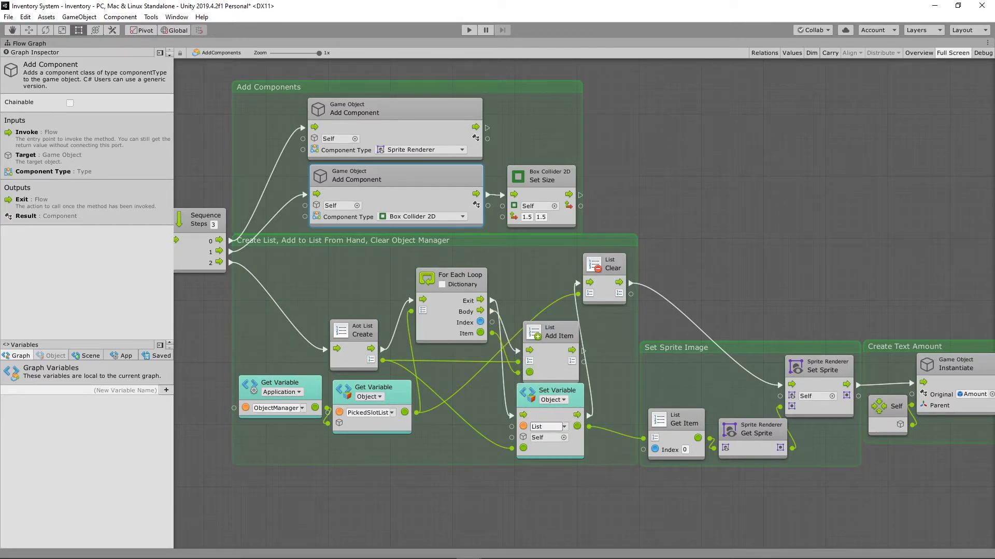
{"action": "left_click", "coordinate": [539, 397]}
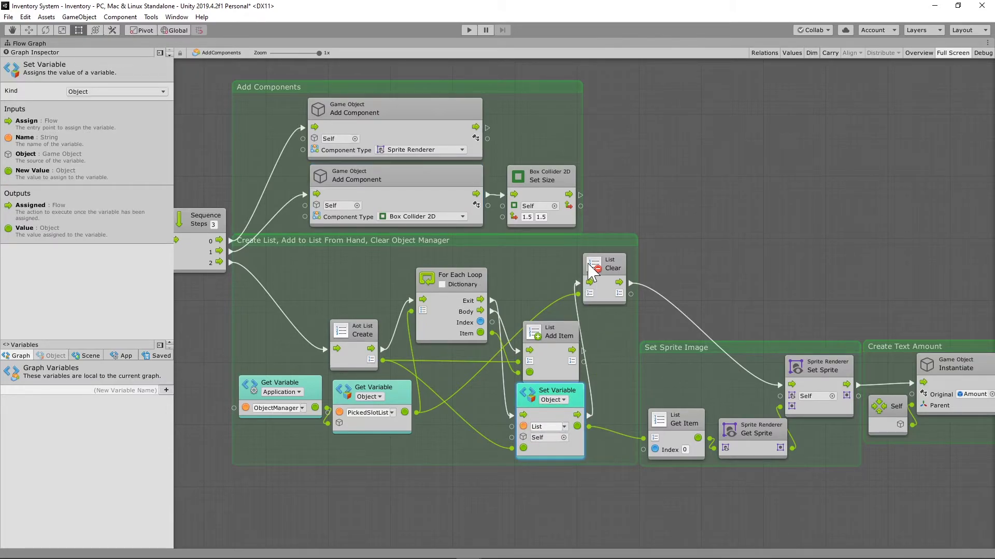
Connect the Get Sprite output to the Set Sprite node's sprite input
{"action": "middle_click_drag", "start_coordinate": [663, 260], "coordinate": [495, 258]}
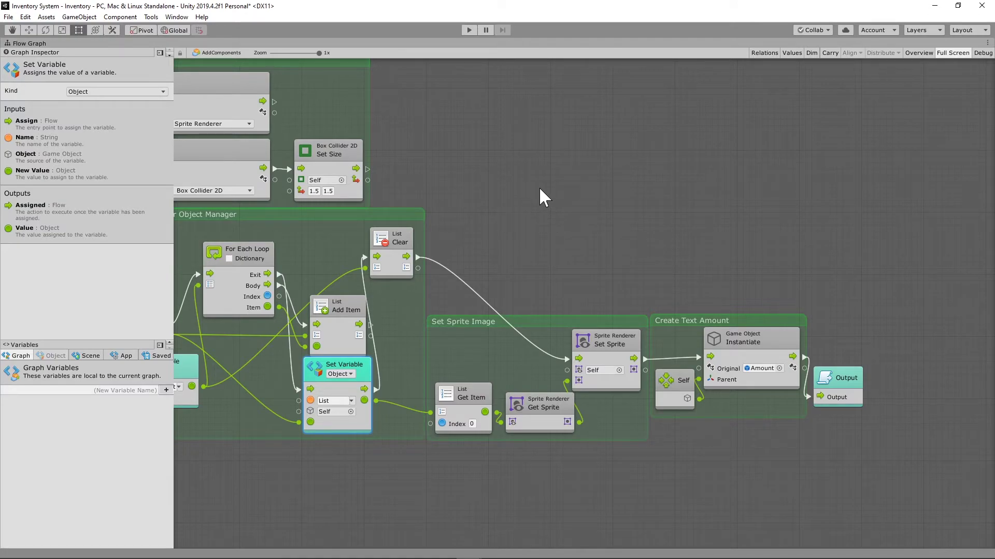
{"action": "left_click_drag", "start_coordinate": [576, 415], "coordinate": [567, 422]}
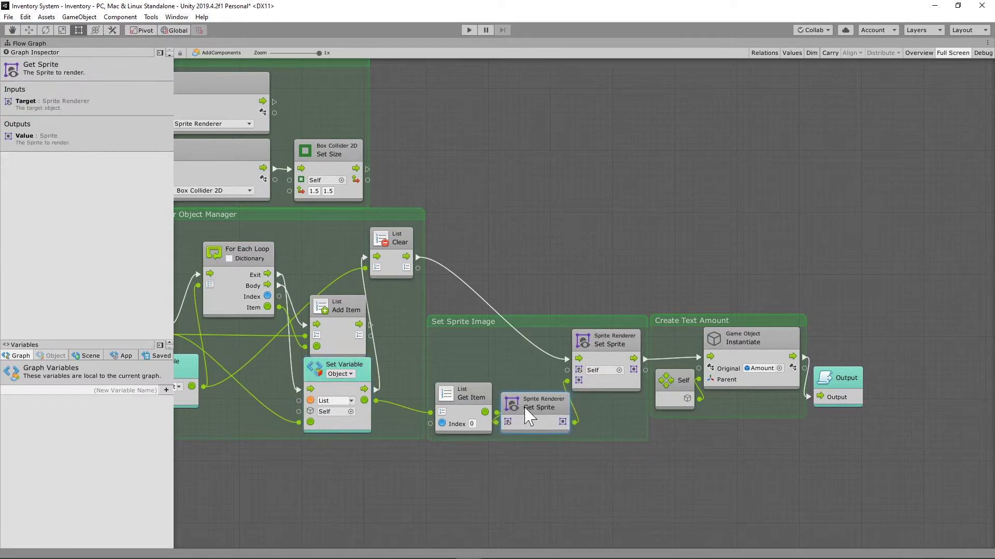
{"action": "left_click_drag", "start_coordinate": [526, 410], "coordinate": [530, 408]}
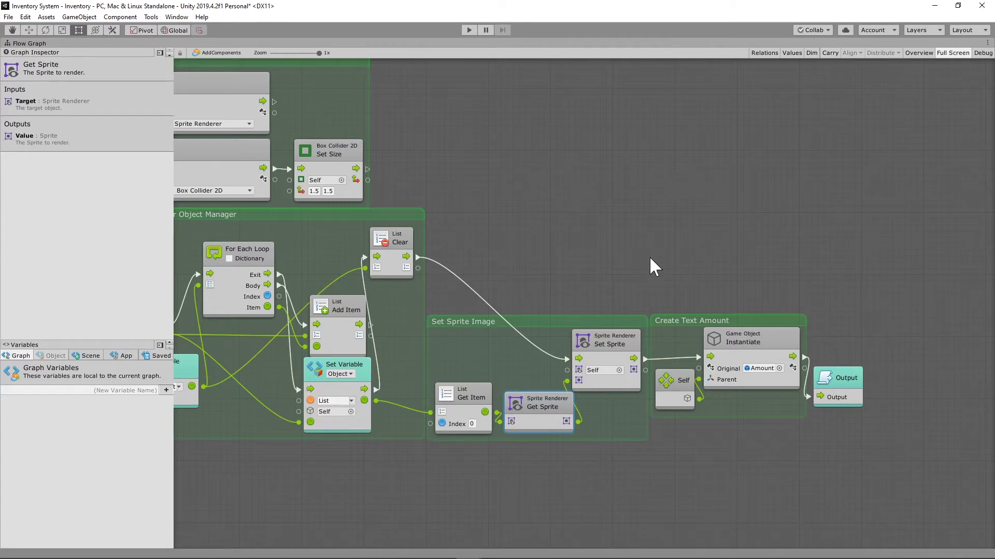
{"action": "scroll", "coordinate": [604, 222], "scroll_direction": "right", "scroll_amount": 5}
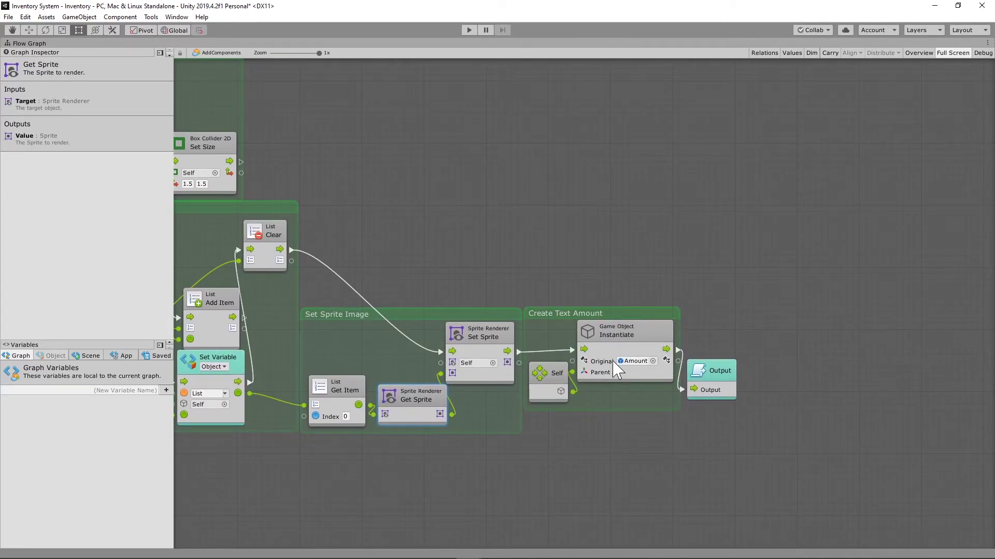
Set the Instantiate node's Original to the Amount object
{"action": "left_click", "coordinate": [653, 361]}
{"action": "double_click", "coordinate": [607, 322]}
{"action": "left_click_drag", "start_coordinate": [698, 387], "coordinate": [702, 385]}
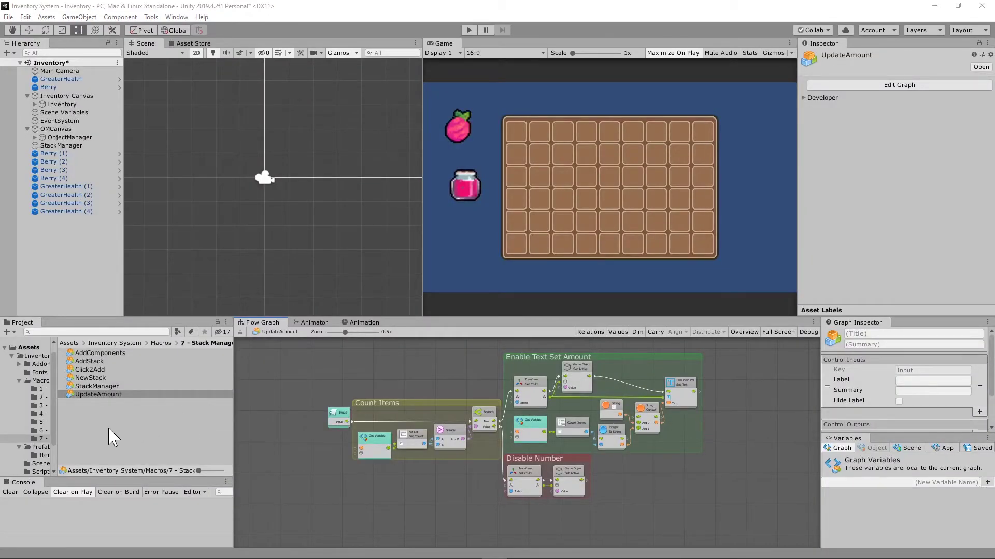
Open the UpdateAmount macro with its flow graph maximized
{"action": "left_click", "coordinate": [134, 458]}
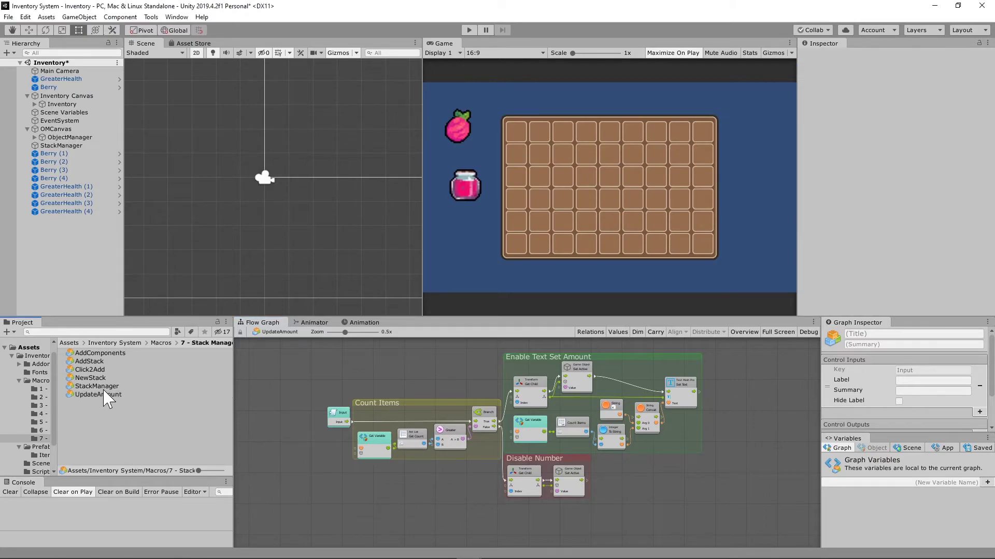
{"action": "left_click", "coordinate": [93, 396]}
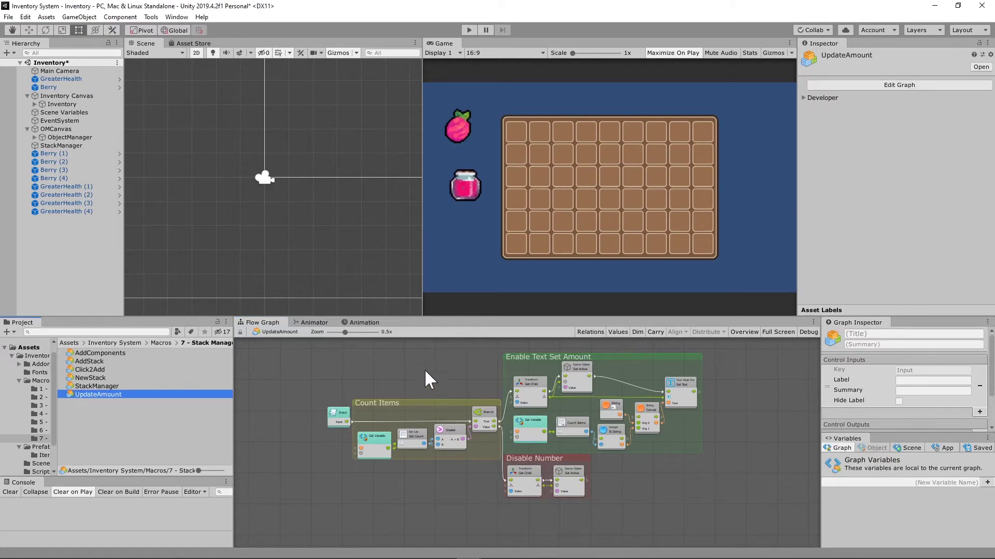
{"action": "key", "text": "shift+space"}
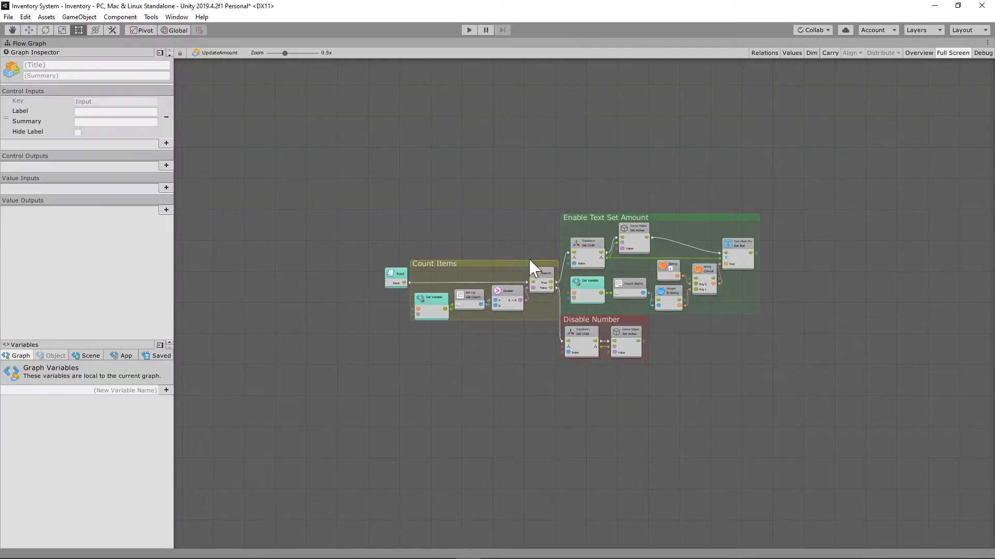
{"action": "scroll", "coordinate": [528, 254], "scroll_direction": "up", "scroll_amount": 5}
{"action": "middle_click_drag", "start_coordinate": [529, 196], "coordinate": [519, 198]}
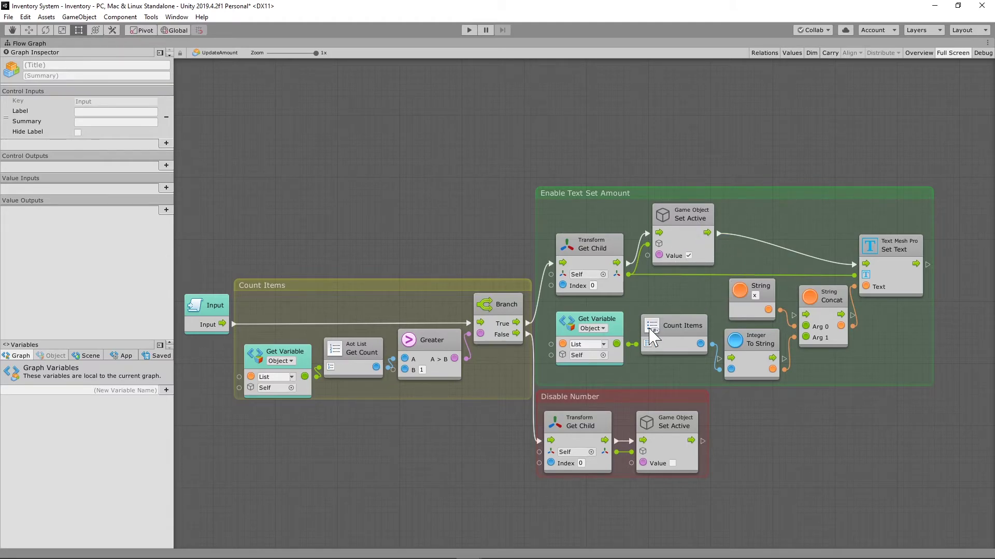
Inspect the List variable, the 'x' String, the String Concat and the Count Items nodes
{"action": "left_click", "coordinate": [584, 345]}
{"action": "left_click", "coordinate": [754, 296]}
{"action": "left_click", "coordinate": [824, 321]}
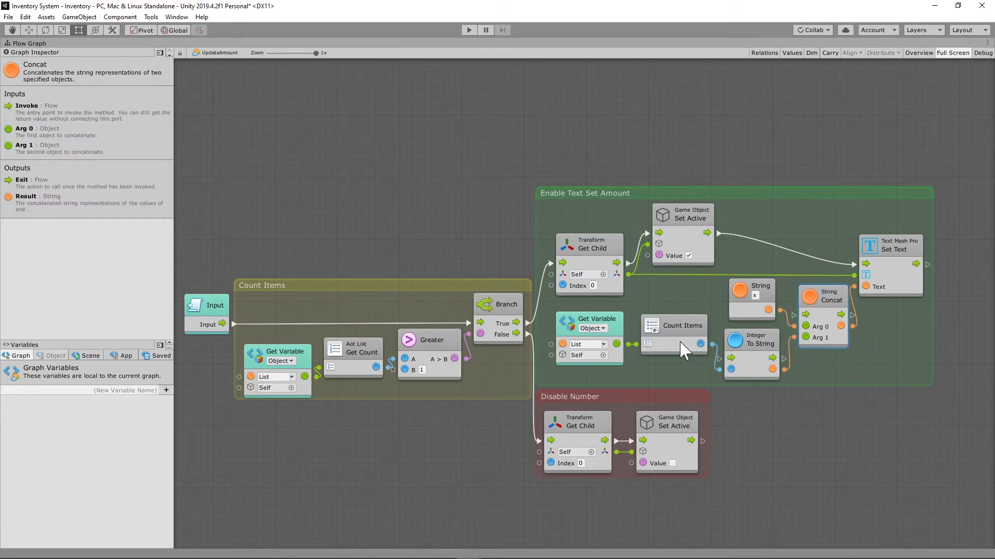
{"action": "left_click_drag", "start_coordinate": [684, 350], "coordinate": [681, 350]}
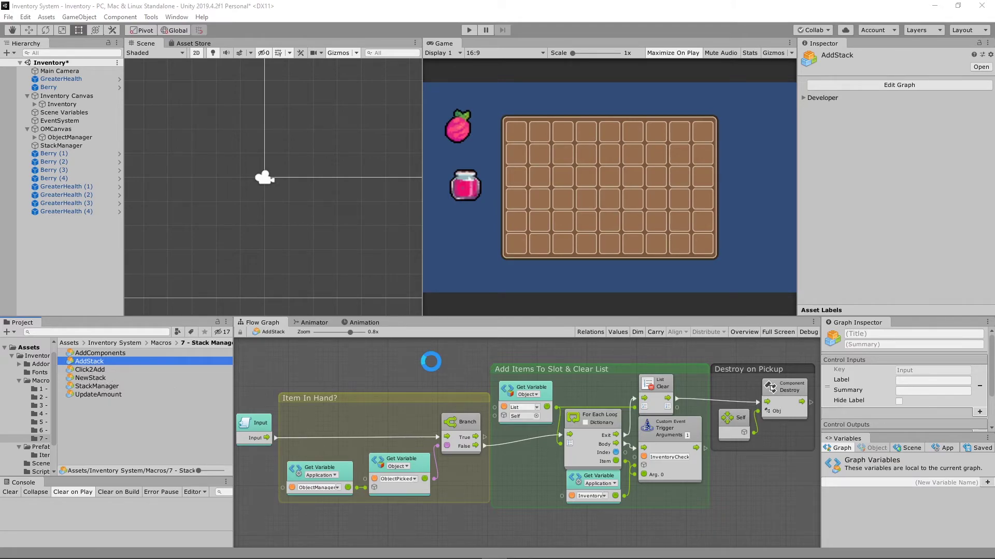
Maximize the AddStack graph and inspect its List Get Variable and Destroy nodes
{"action": "key", "text": "shift+space"}
{"action": "scroll", "coordinate": [456, 237], "scroll_direction": "up", "scroll_amount": 2}
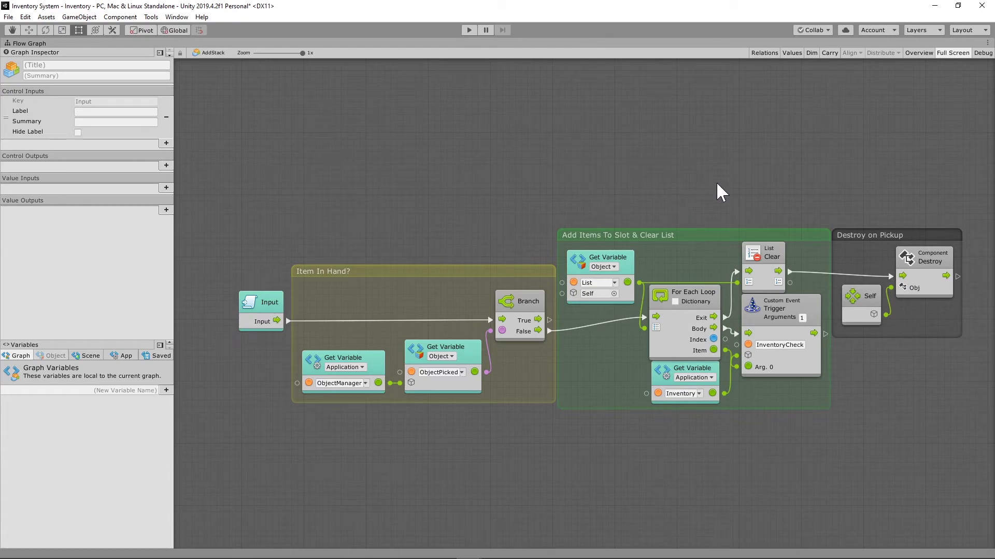
{"action": "middle_click_drag", "start_coordinate": [653, 191], "coordinate": [631, 191]}
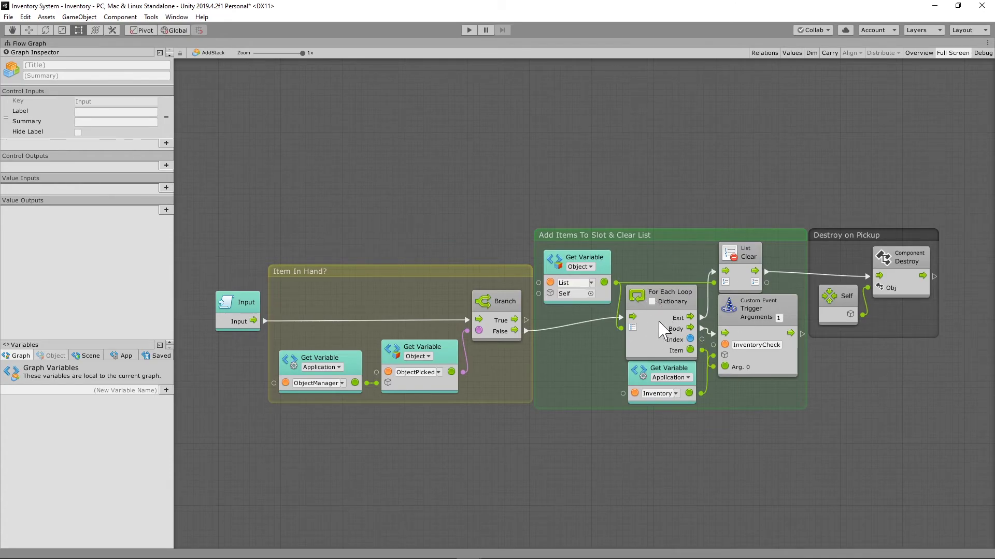
{"action": "left_click", "coordinate": [575, 282]}
{"action": "left_click", "coordinate": [898, 285]}
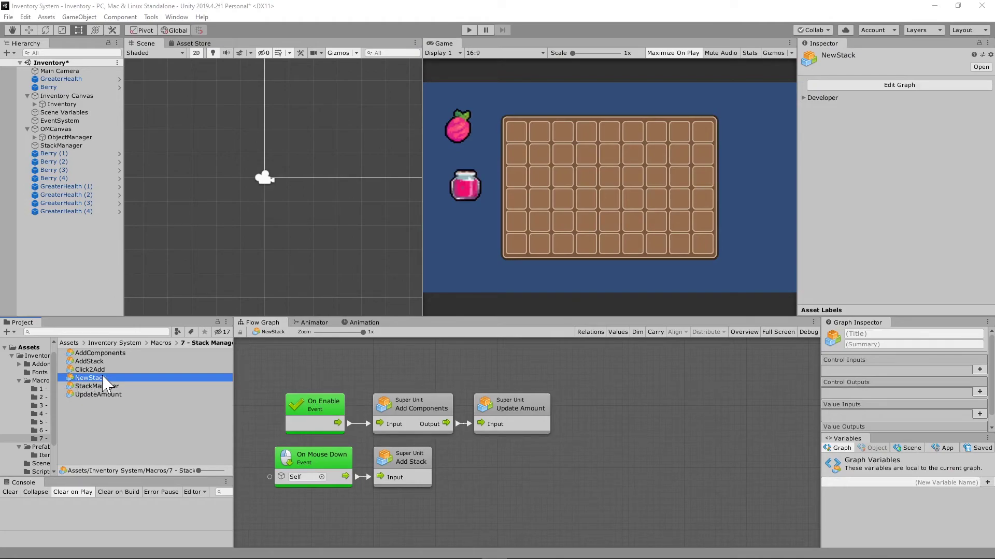
Maximize the NewStack graph and look inside the Add Components sub-graph, then return
{"action": "middle_click_drag", "start_coordinate": [340, 376], "coordinate": [368, 373]}
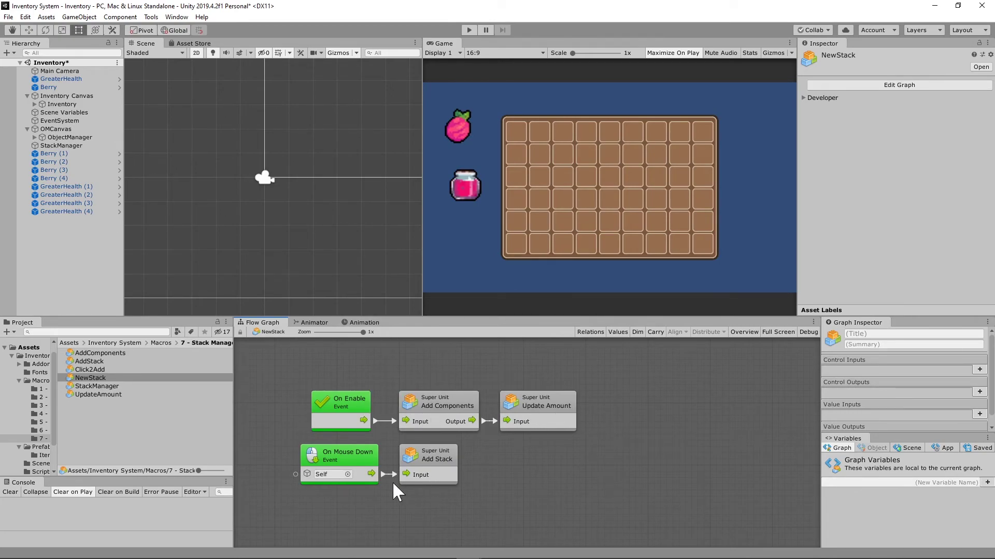
{"action": "key", "text": "shift+space"}
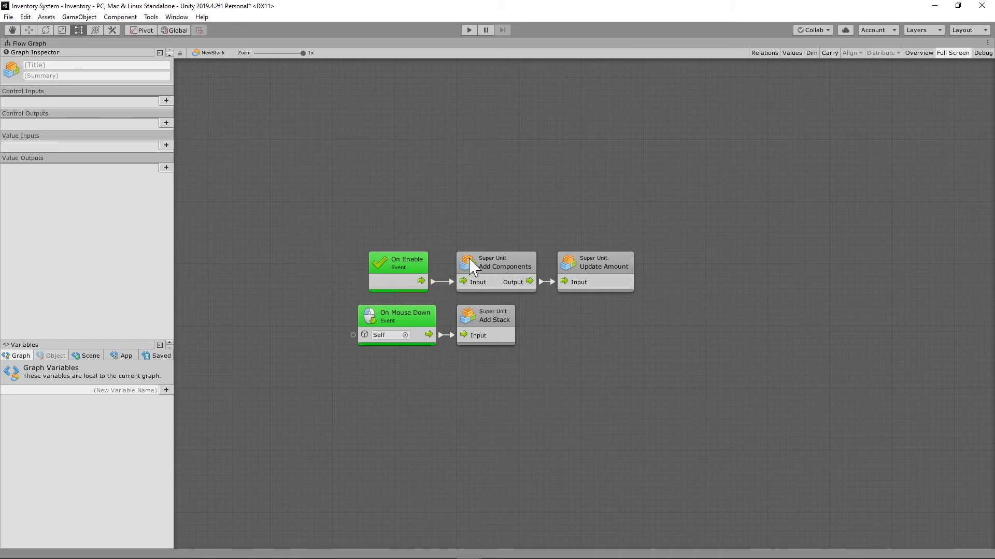
{"action": "left_click_drag", "start_coordinate": [501, 277], "coordinate": [492, 275]}
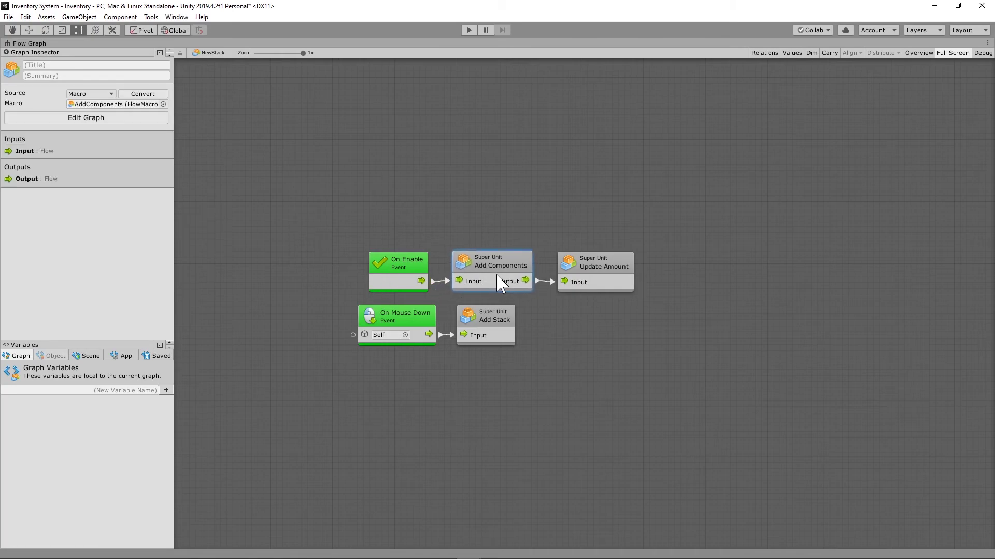
{"action": "double_click", "coordinate": [495, 280]}
{"action": "scroll", "coordinate": [468, 268], "scroll_direction": "up", "scroll_amount": 3}
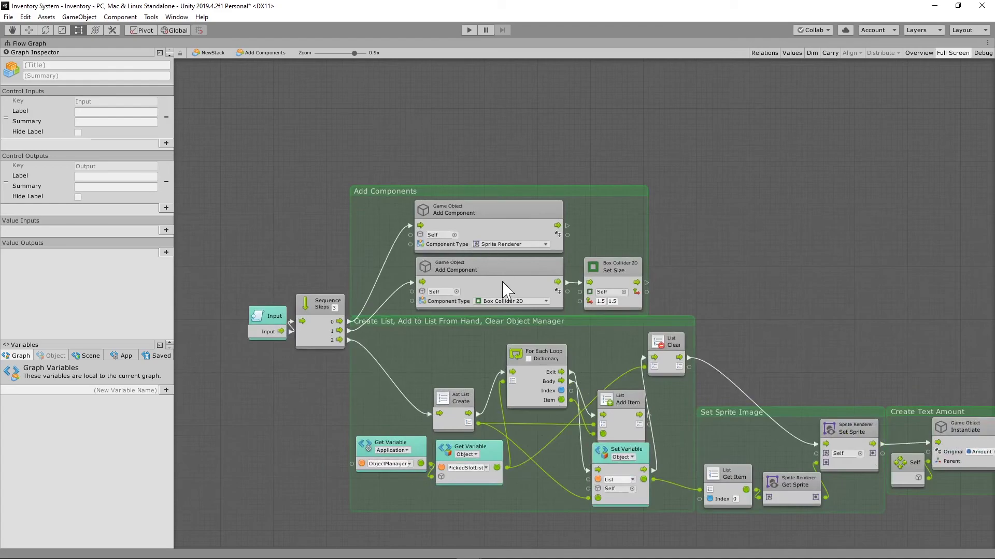
{"action": "left_click", "coordinate": [221, 52]}
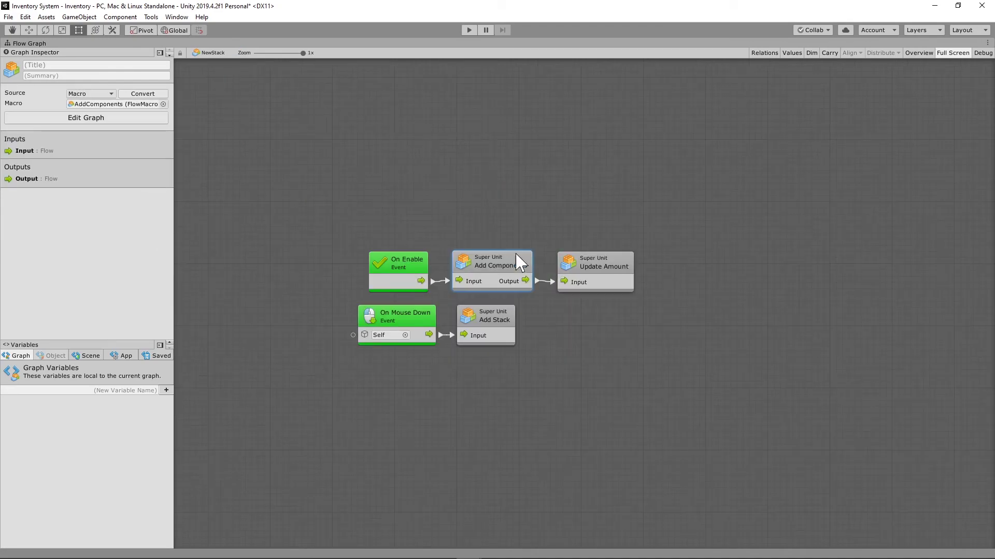
Look inside the Update Amount and Add Stack sub-graphs, returning to NewStack after each
{"action": "left_click_drag", "start_coordinate": [576, 288], "coordinate": [576, 281]}
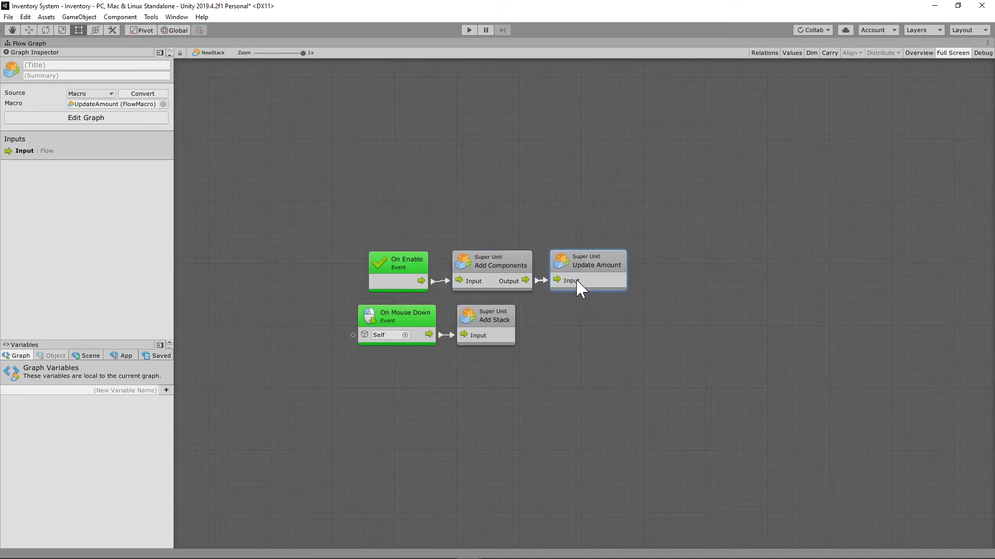
{"action": "double_click", "coordinate": [577, 281]}
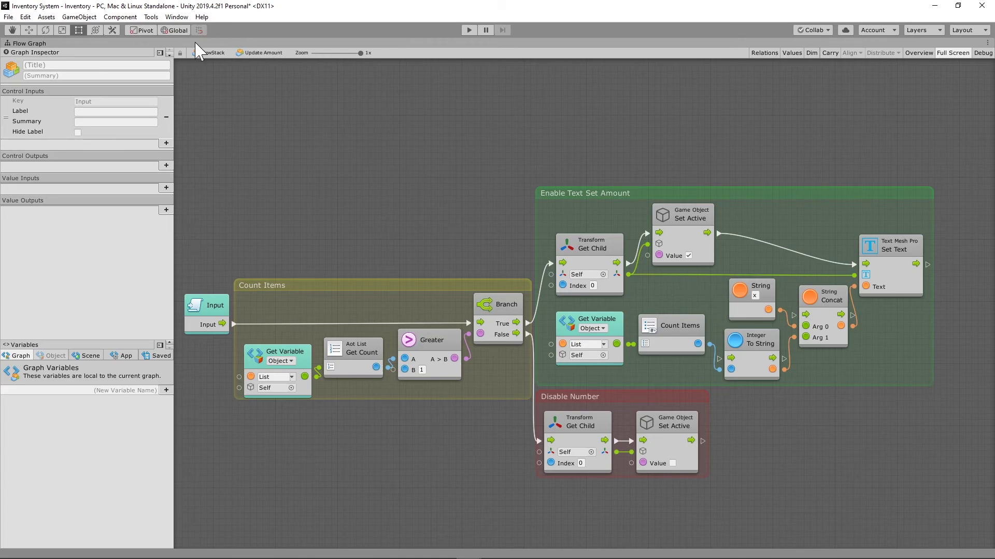
{"action": "left_click", "coordinate": [209, 53]}
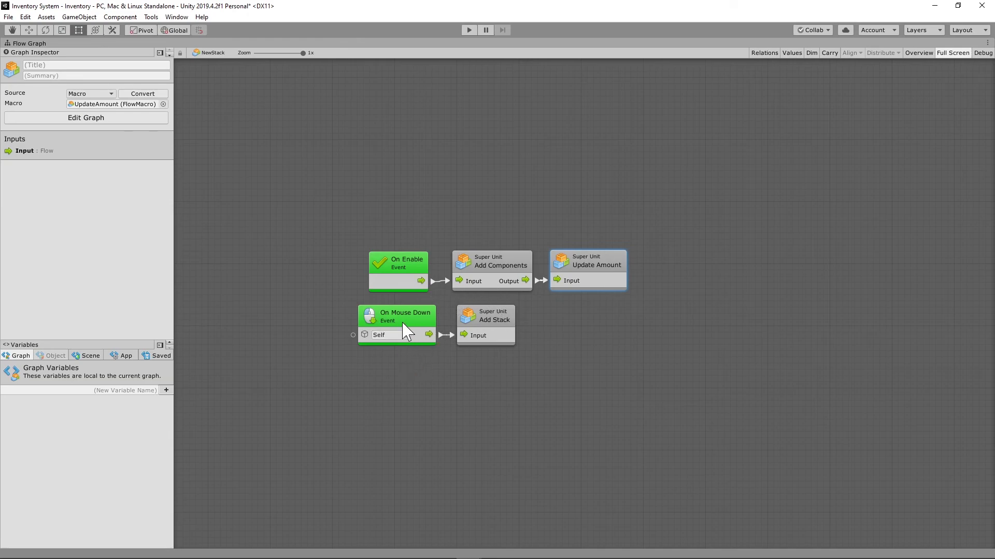
{"action": "double_click", "coordinate": [480, 335]}
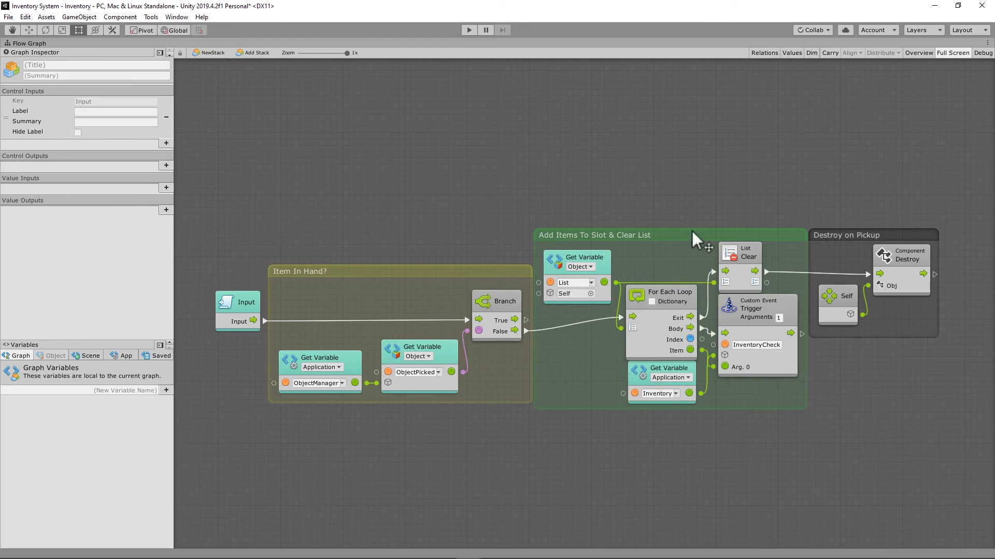
{"action": "left_click", "coordinate": [210, 52]}
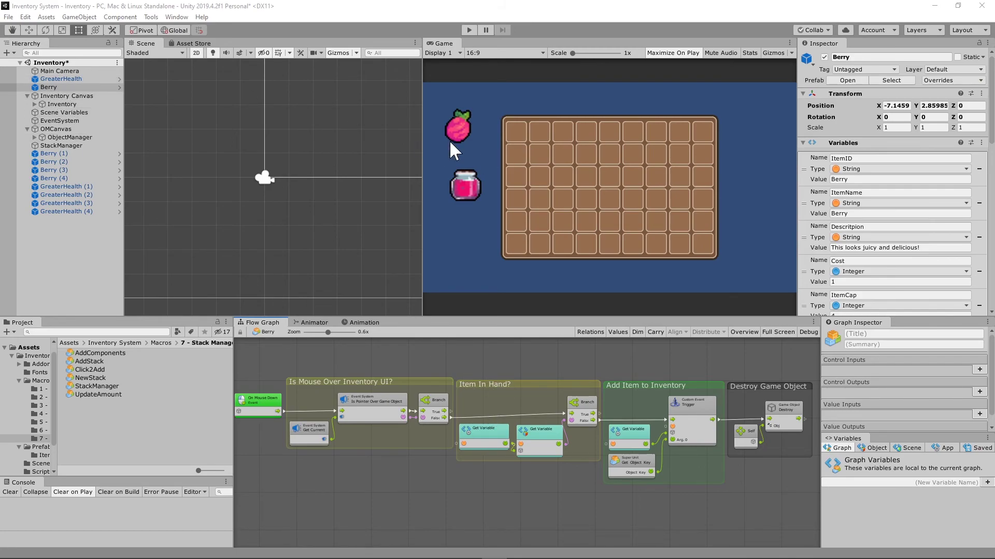
Review the Berry Inspector and maximized graph, panning across to the Destroy Game Object group
{"action": "scroll", "coordinate": [847, 261], "scroll_direction": "down", "scroll_amount": 5}
{"action": "scroll", "coordinate": [848, 261], "scroll_direction": "down", "scroll_amount": 3}
{"action": "scroll", "coordinate": [938, 241], "scroll_direction": "down", "scroll_amount": 2}
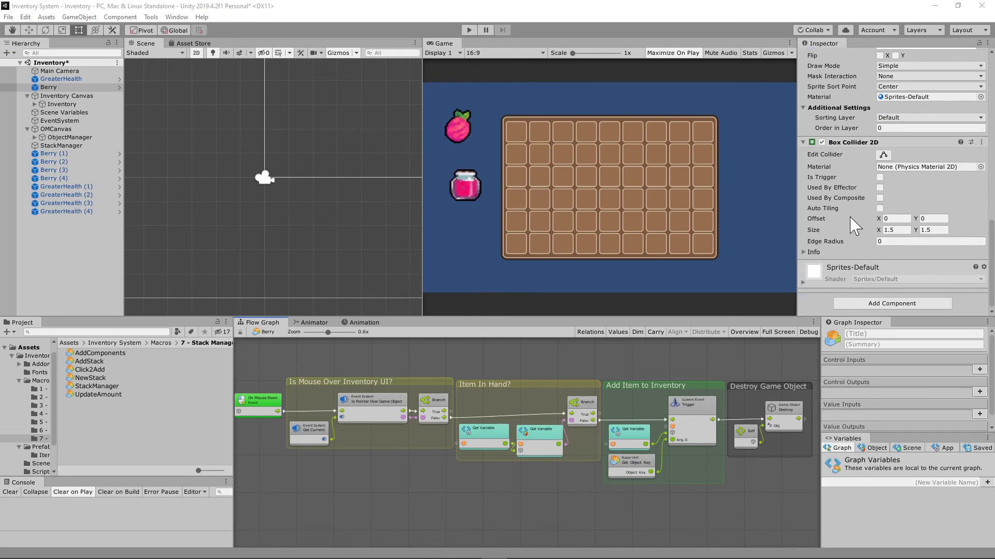
{"action": "scroll", "coordinate": [864, 206], "scroll_direction": "up", "scroll_amount": 6}
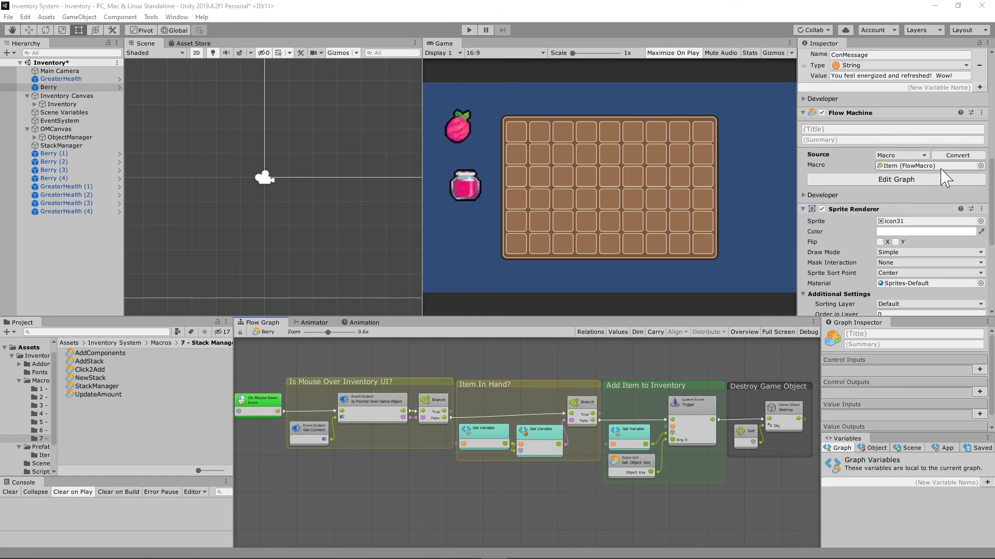
{"action": "key", "text": "shift+space"}
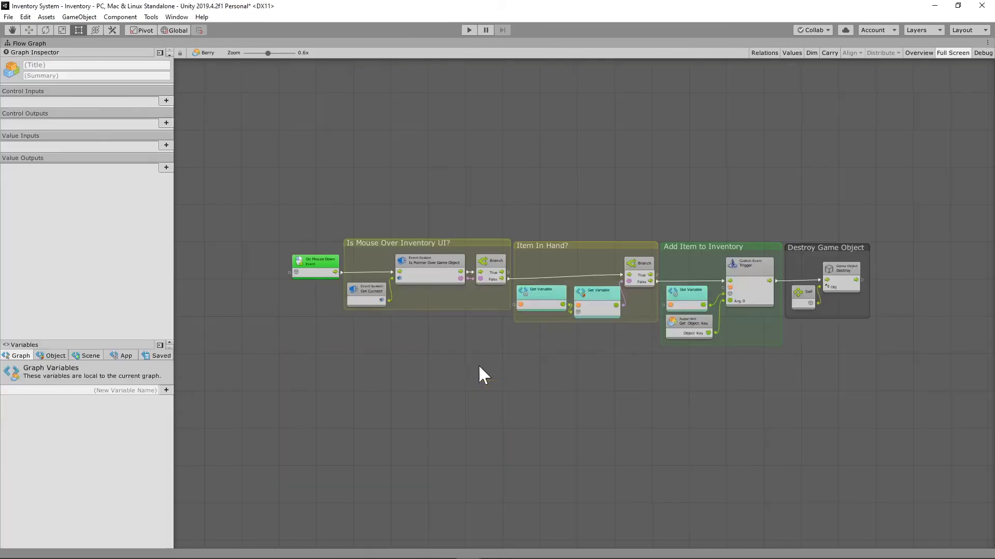
{"action": "scroll", "coordinate": [388, 269], "scroll_direction": "up", "scroll_amount": 4}
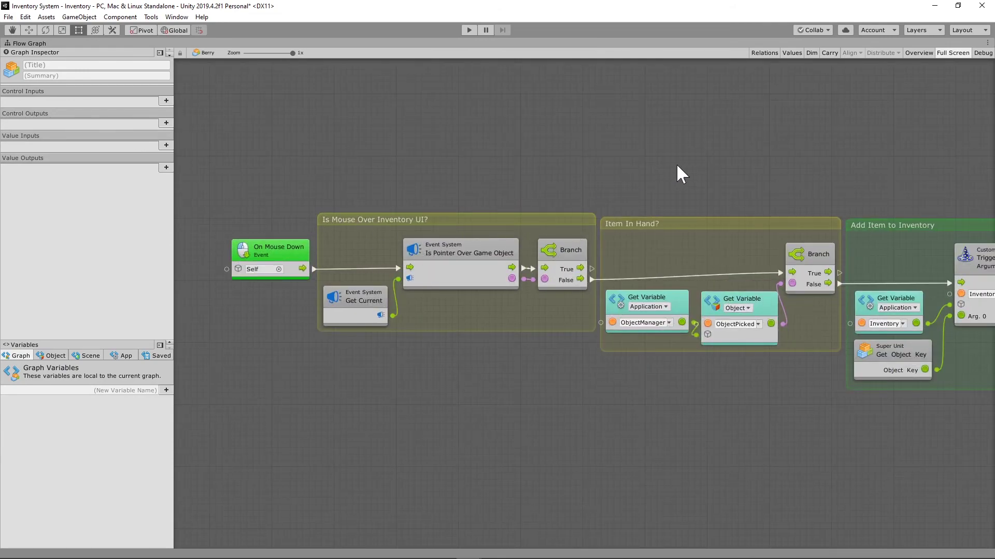
{"action": "middle_click_drag", "start_coordinate": [594, 199], "coordinate": [417, 199]}
{"action": "middle_click_drag", "start_coordinate": [507, 221], "coordinate": [409, 219]}
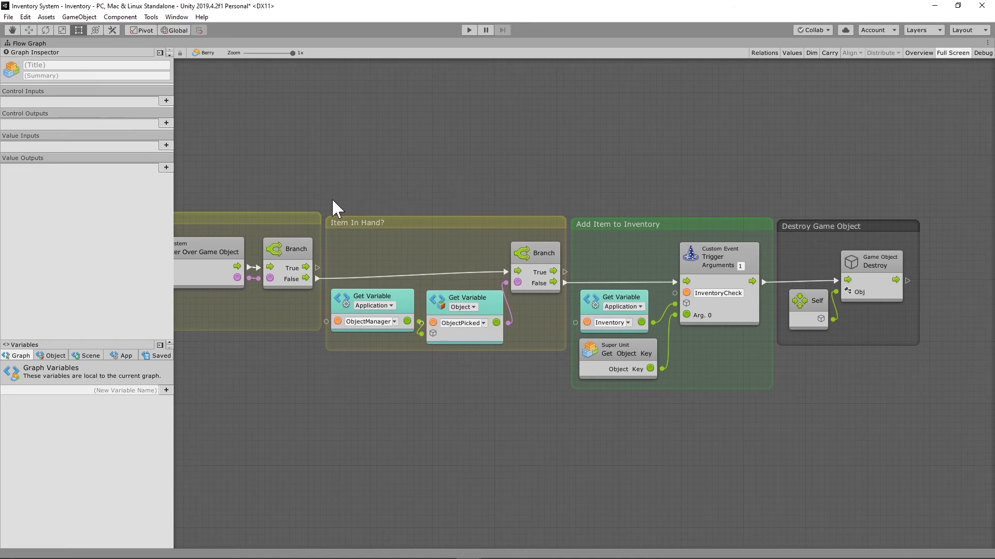
{"action": "left_click_drag", "start_coordinate": [322, 207], "coordinate": [567, 384]}
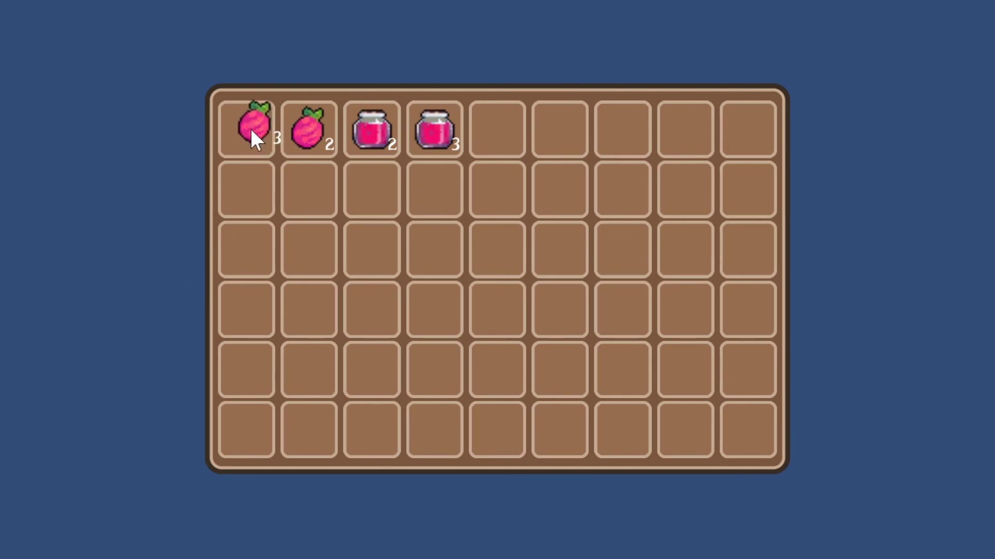
Drag the 3-berry, 2-berry and 2-jam stacks out of the inventory grid into the world
{"action": "mouse_move", "coordinate": [245, 132]}
{"action": "left_mouse_down"}
{"action": "mouse_move", "coordinate": [158, 116]}
{"action": "mouse_move", "coordinate": [122, 129]}
{"action": "left_mouse_up"}
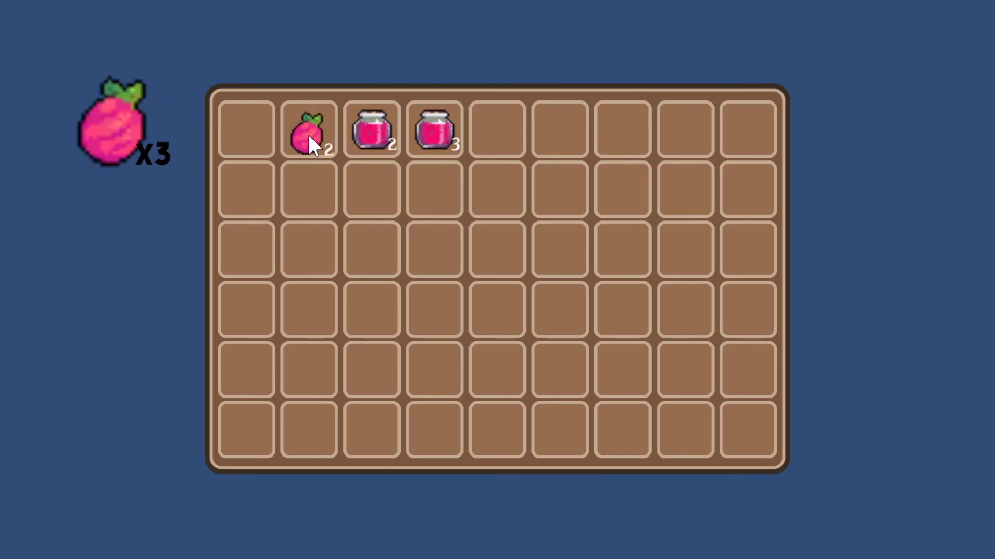
{"action": "left_click_drag", "start_coordinate": [309, 134], "coordinate": [114, 251]}
{"action": "left_click_drag", "start_coordinate": [364, 134], "coordinate": [107, 382]}
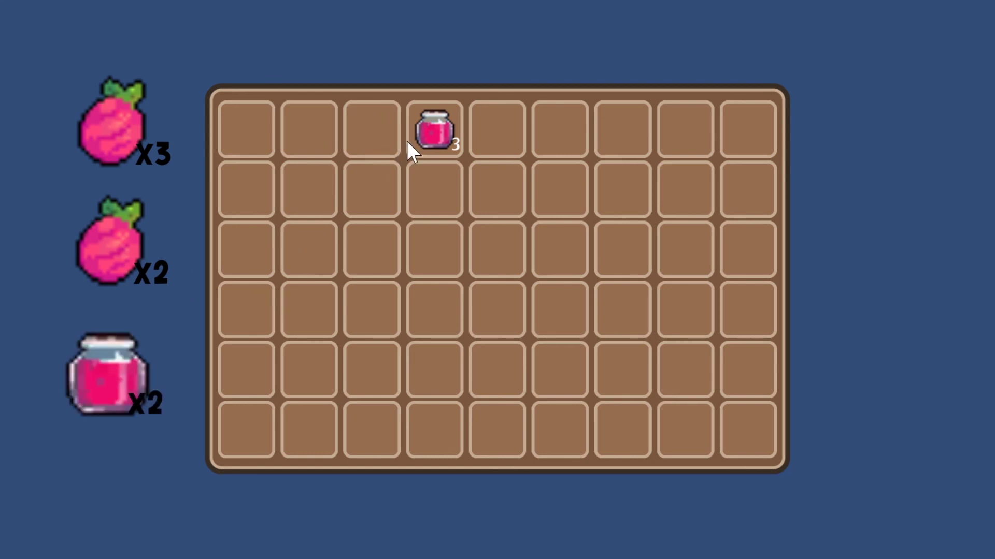
{"action": "left_click_drag", "start_coordinate": [412, 151], "coordinate": [139, 498]}
Pick up the four dropped stacks, leaving jam 5, berries 4 and a single berry
{"action": "left_click", "coordinate": [128, 487]}
{"action": "left_click", "coordinate": [109, 378]}
{"action": "left_click", "coordinate": [117, 272]}
{"action": "left_click", "coordinate": [116, 134]}
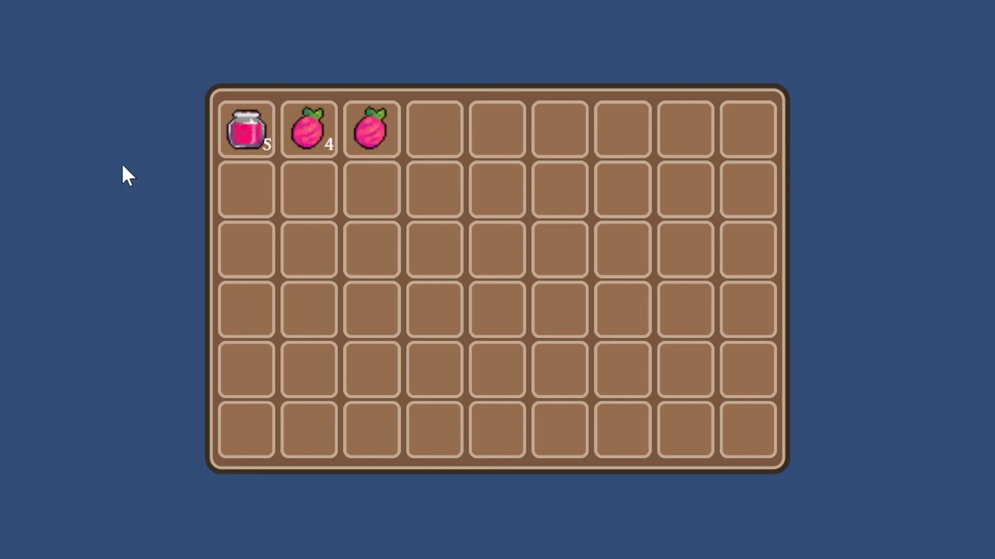